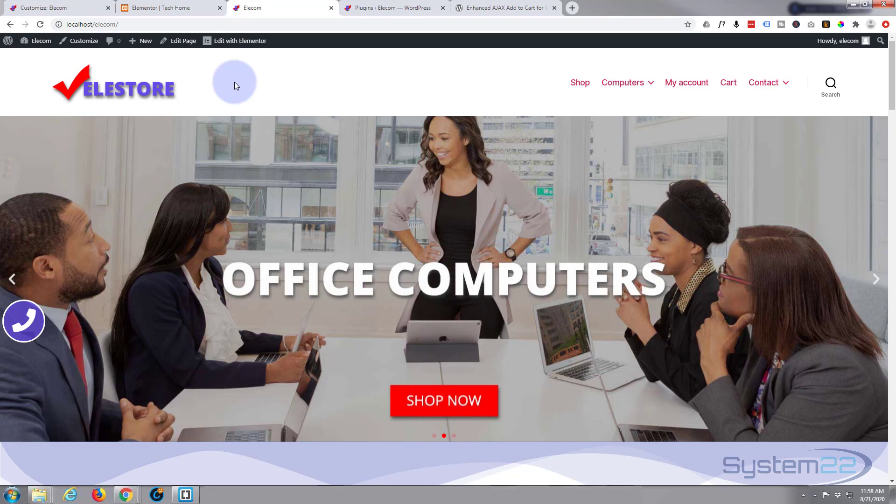
# Step: Scroll down the home page past the Office Computers slider and Top Selling laptops to the single-product section
pyautogui.scroll(-8, 240, 82)
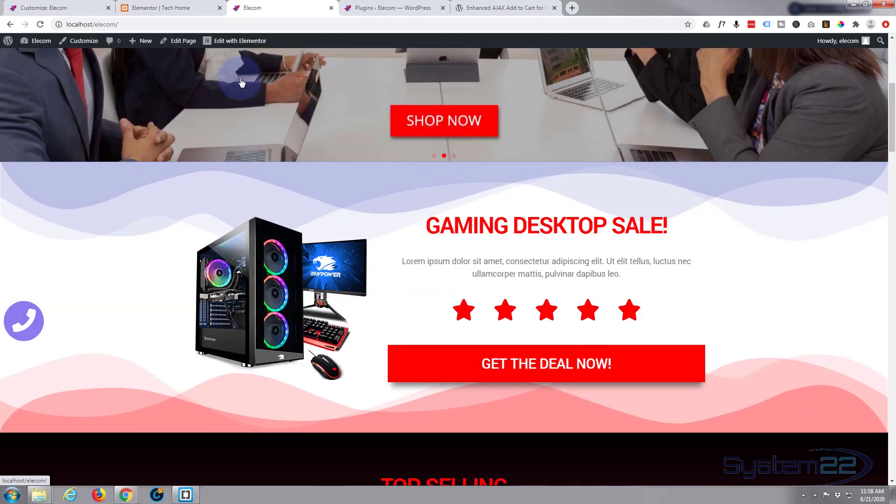
pyautogui.scroll(-6, 242, 83)
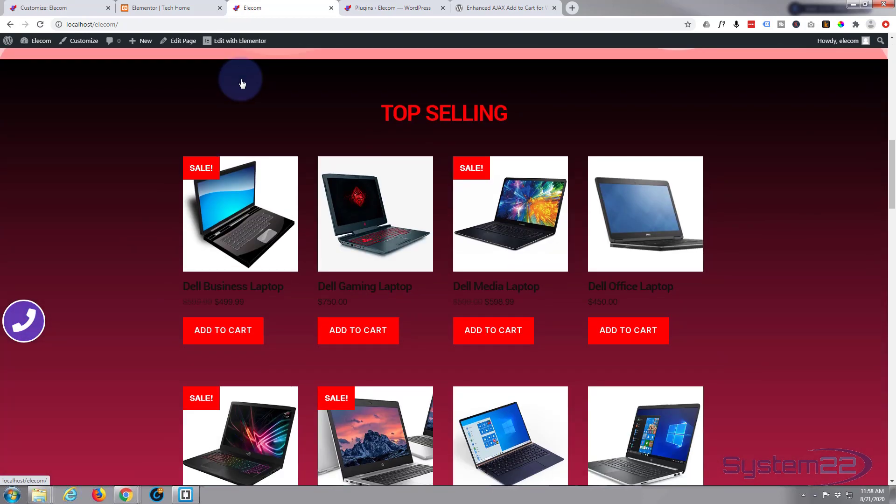
pyautogui.scroll(-2, 147, 120)
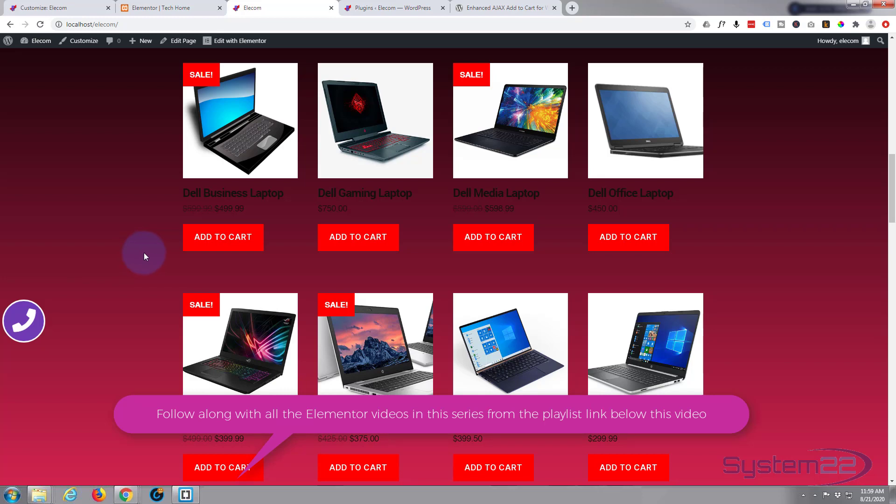
pyautogui.scroll(-8, 147, 256)
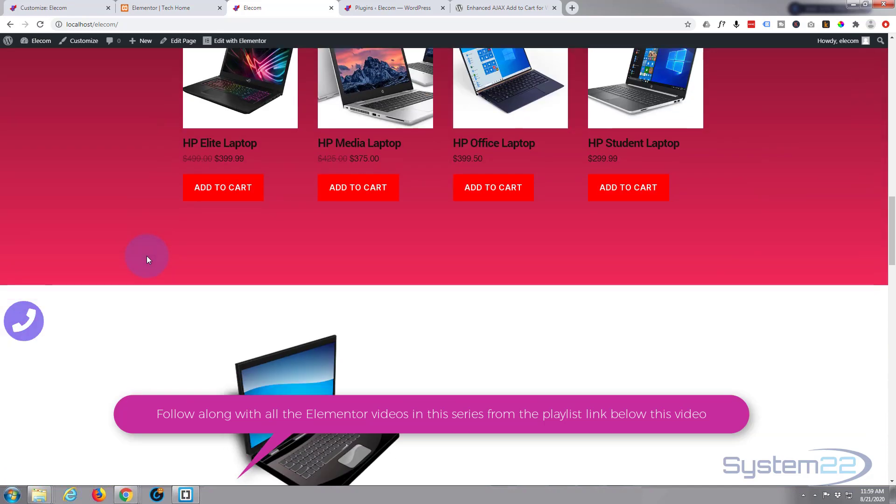
# Step: Add three of the featured laptop to the cart, view the cart, then switch to the AJAX plugin page
pyautogui.scroll(-2, 146, 256)
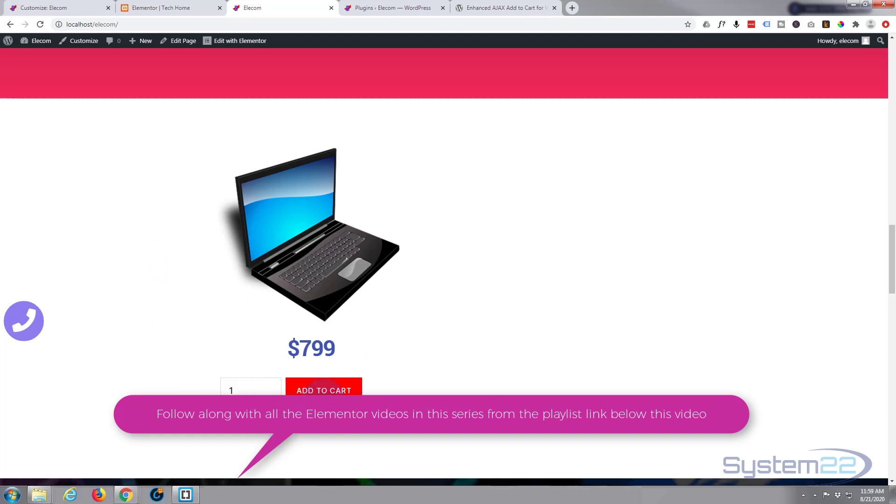
pyautogui.click(269, 389)
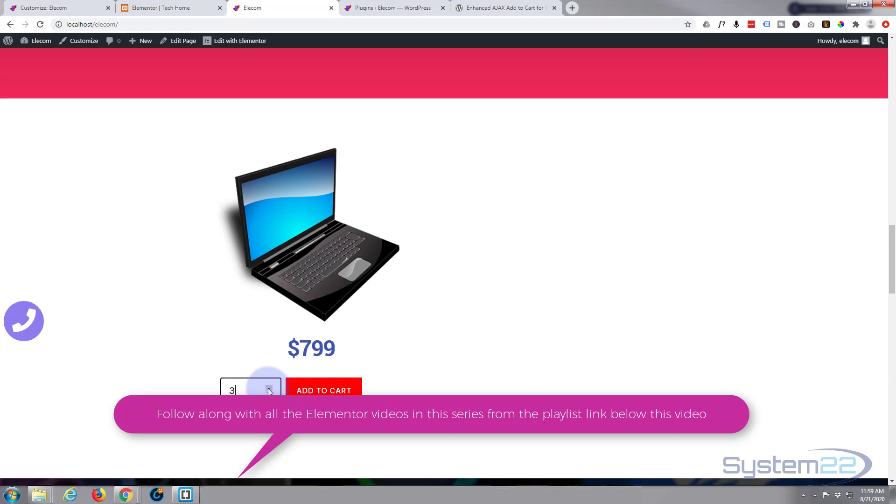
pyautogui.click(323, 391)
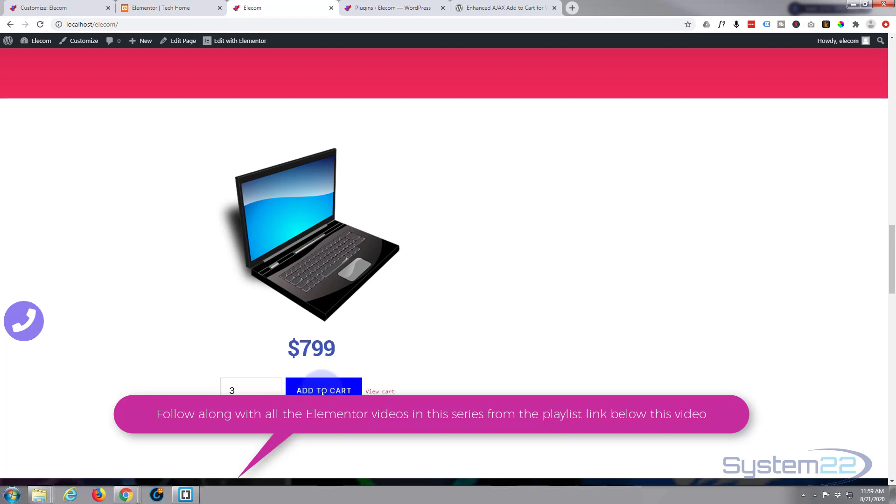
pyautogui.click(381, 393)
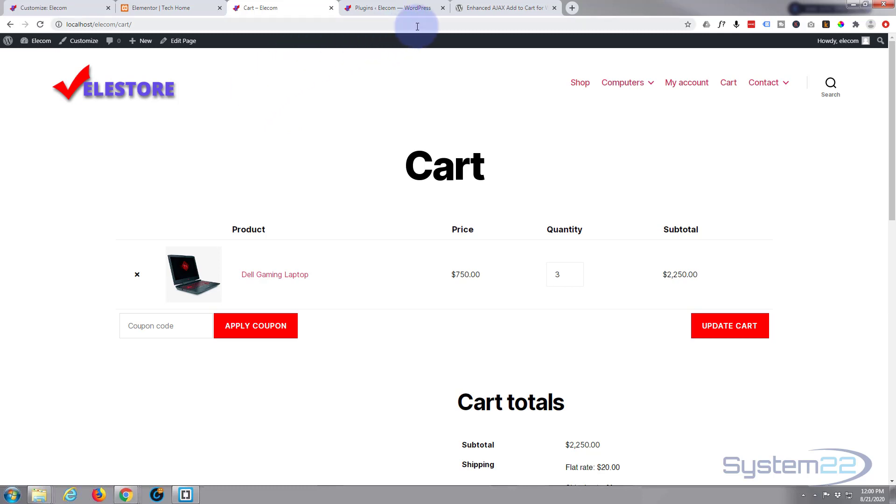
pyautogui.click(483, 7)
pyautogui.scroll(12, 158, 164)
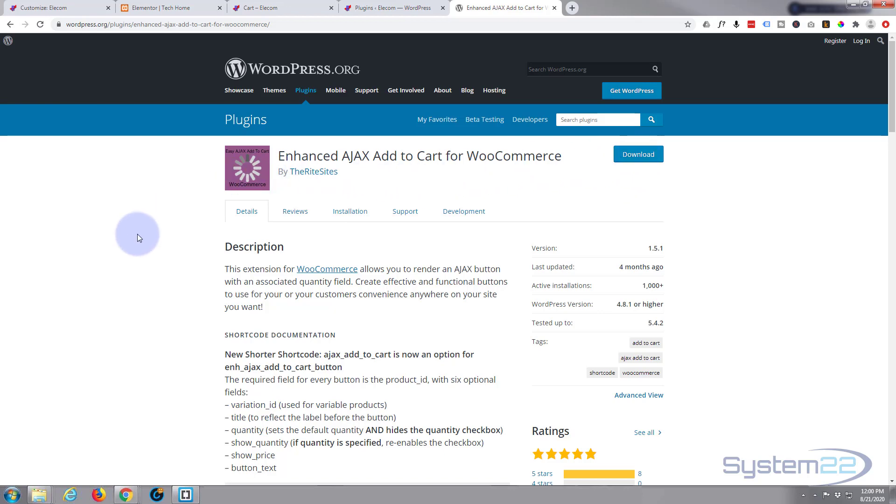
pyautogui.click(394, 8)
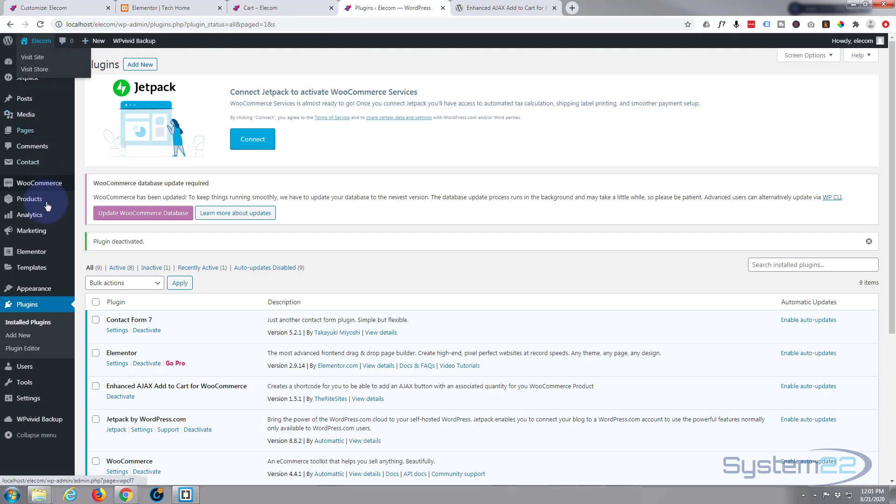
pyautogui.moveTo(40, 250)
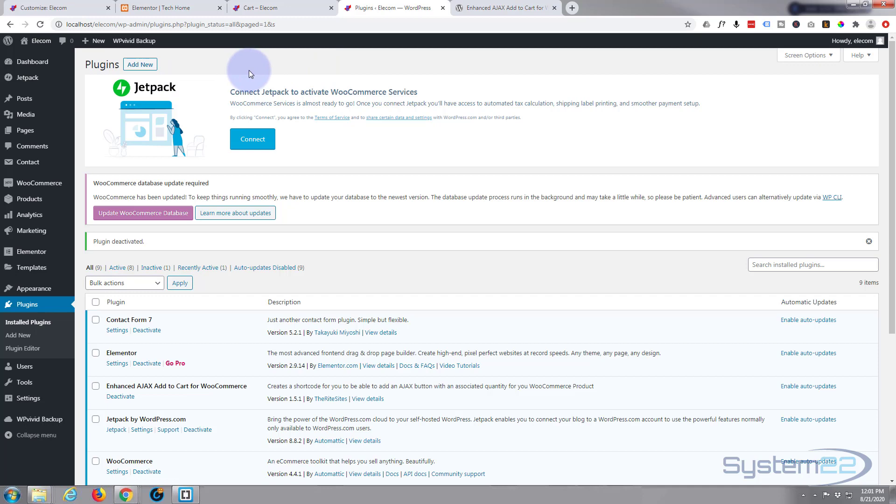
# Step: On the Enhanced AJAX Add to Cart page, scroll through the Shortcode Documentation to the title=none examples
pyautogui.click(493, 8)
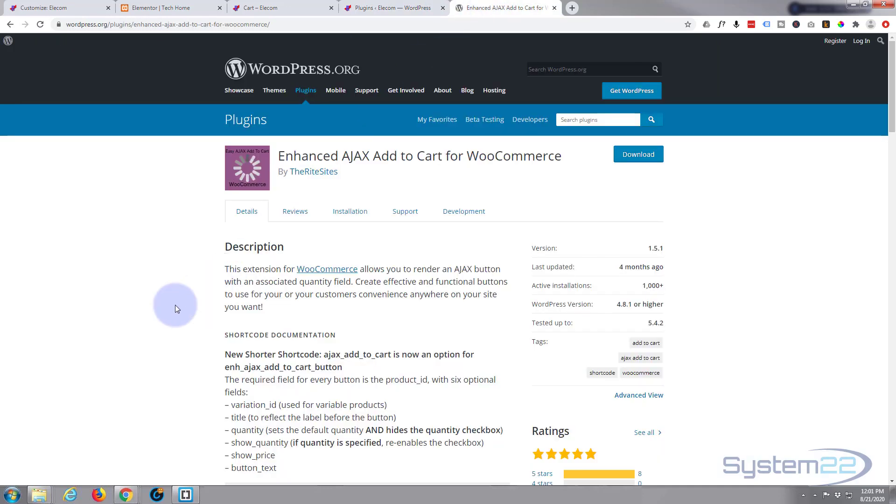
pyautogui.scroll(-7, 180, 282)
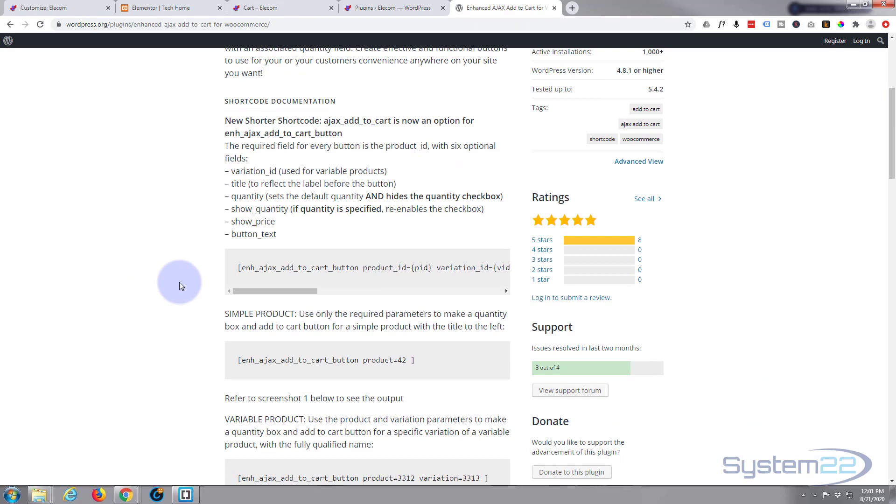
pyautogui.scroll(-2, 179, 282)
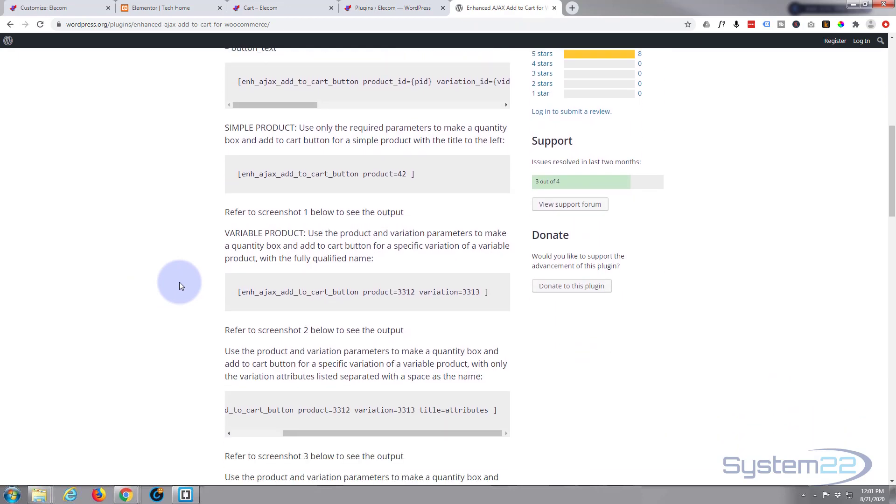
pyautogui.scroll(-3, 179, 282)
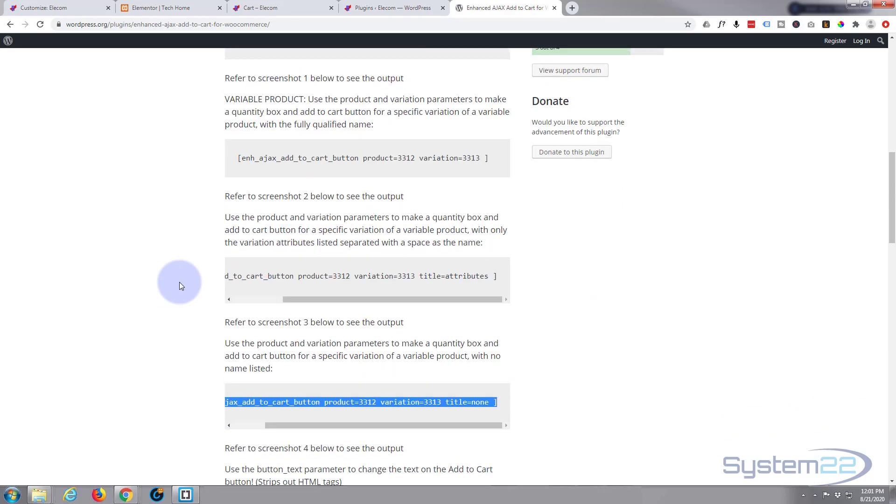
pyautogui.scroll(-4, 180, 282)
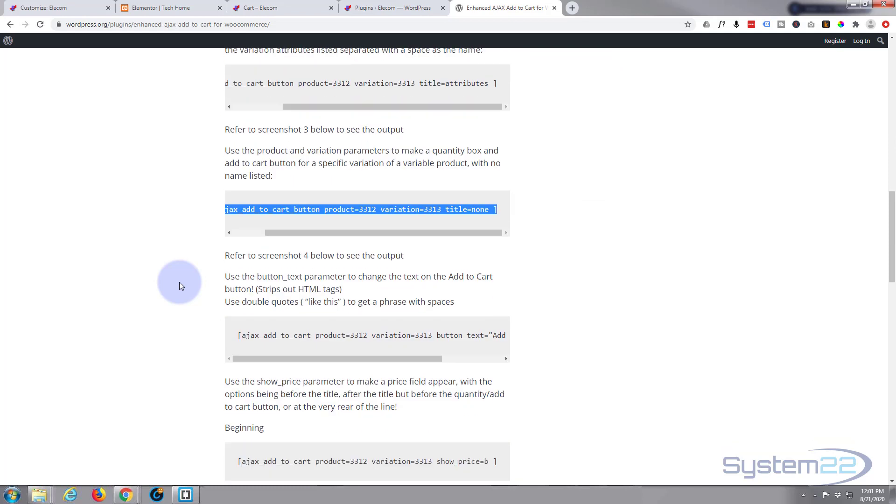
pyautogui.scroll(-1, 173, 281)
pyautogui.click(164, 281)
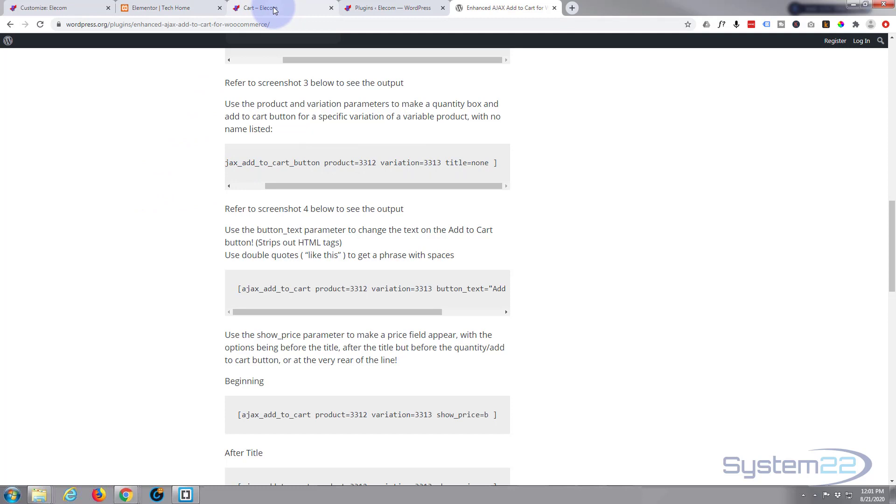
# Step: Return the store tab to the home page and switch to the Elementor editor
pyautogui.click(237, 10)
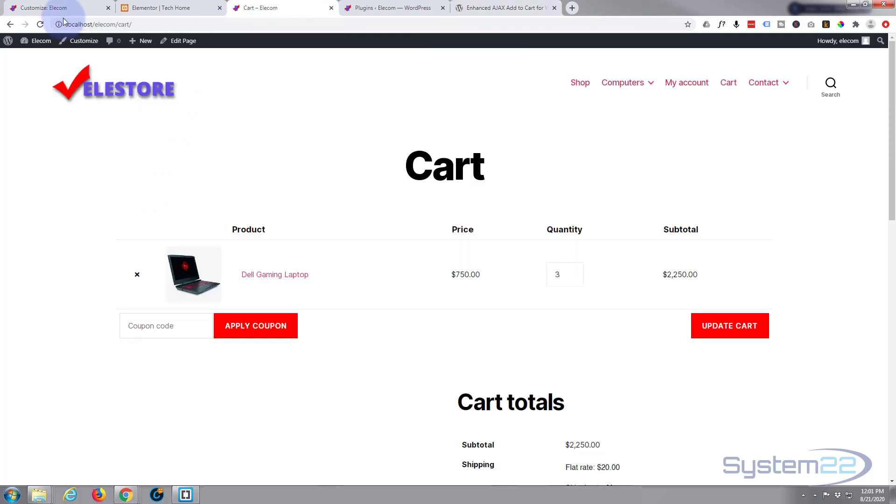
pyautogui.click(9, 24)
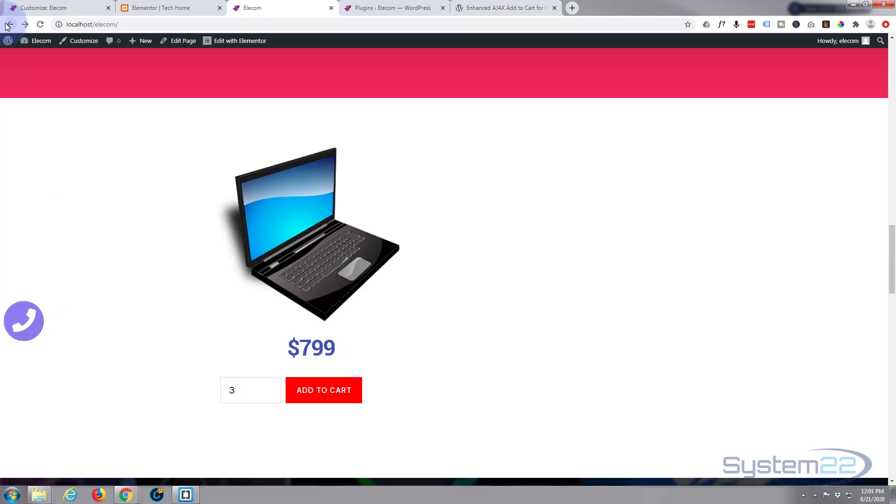
pyautogui.click(139, 9)
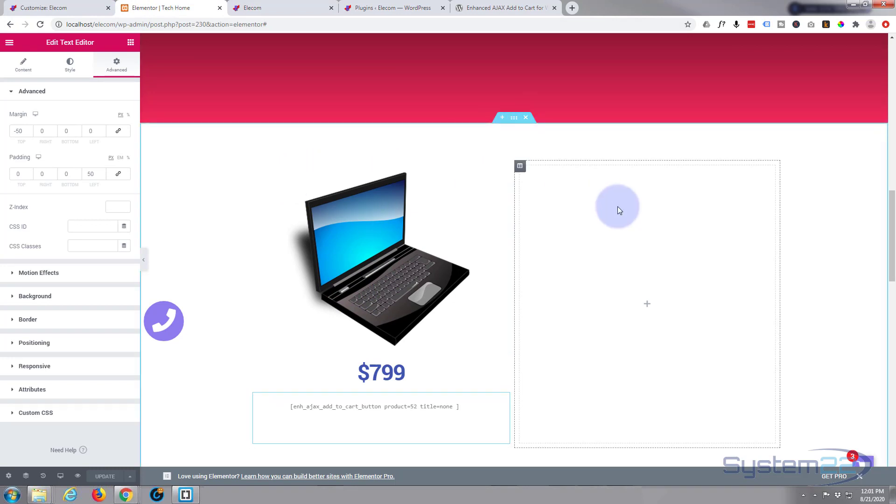
# Step: Add an Image widget with the gaming desktop PC picture to the column beside the $799 laptop
pyautogui.click(130, 42)
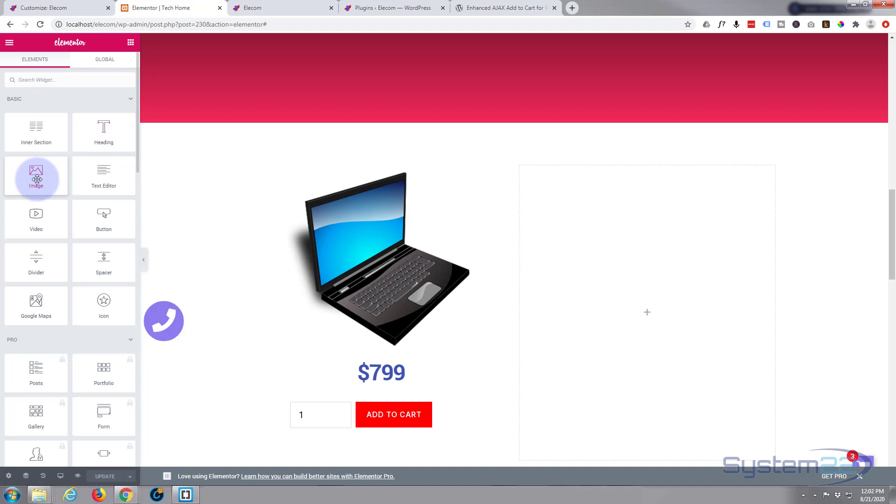
pyautogui.moveTo(36, 180); pyautogui.dragTo(658, 288)
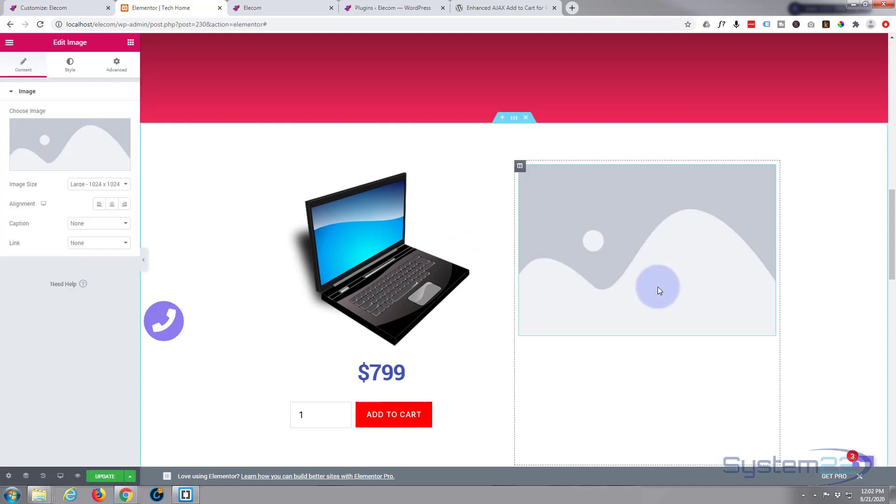
pyautogui.click(71, 154)
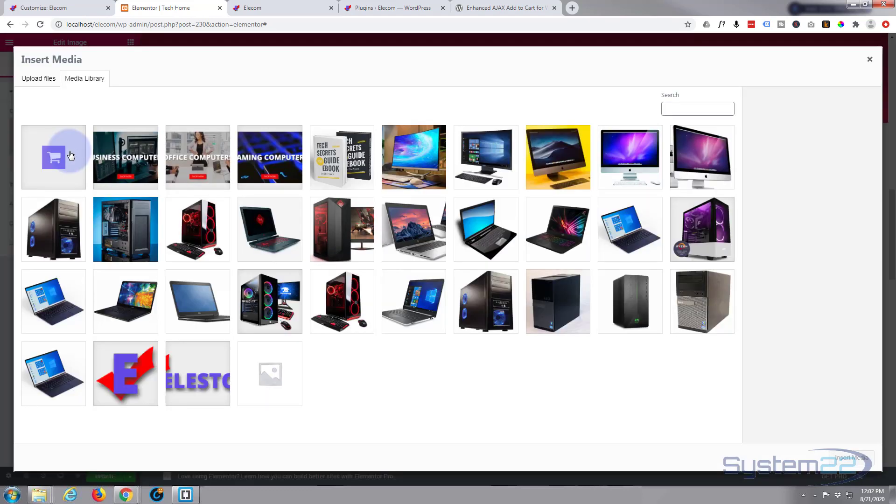
pyautogui.click(269, 302)
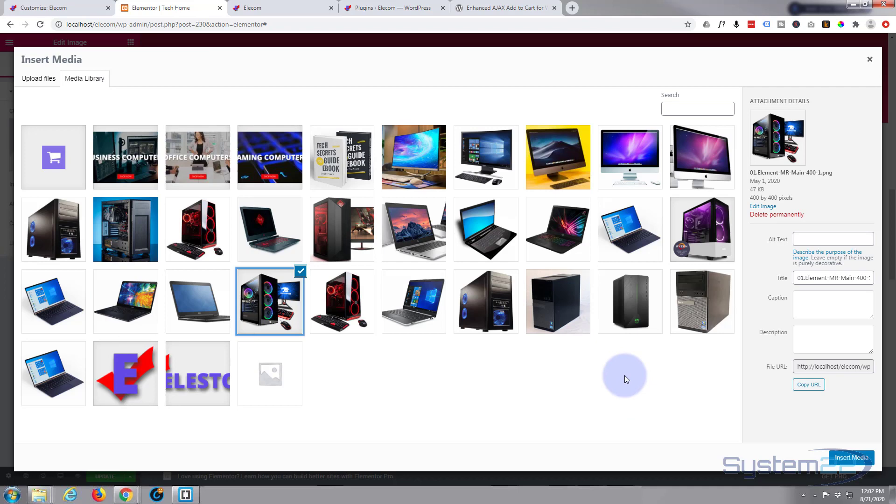
pyautogui.click(852, 456)
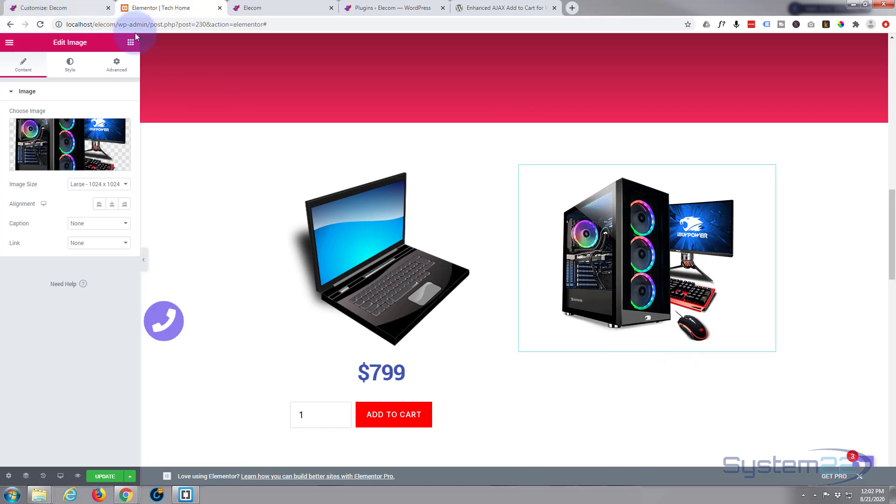
pyautogui.click(131, 44)
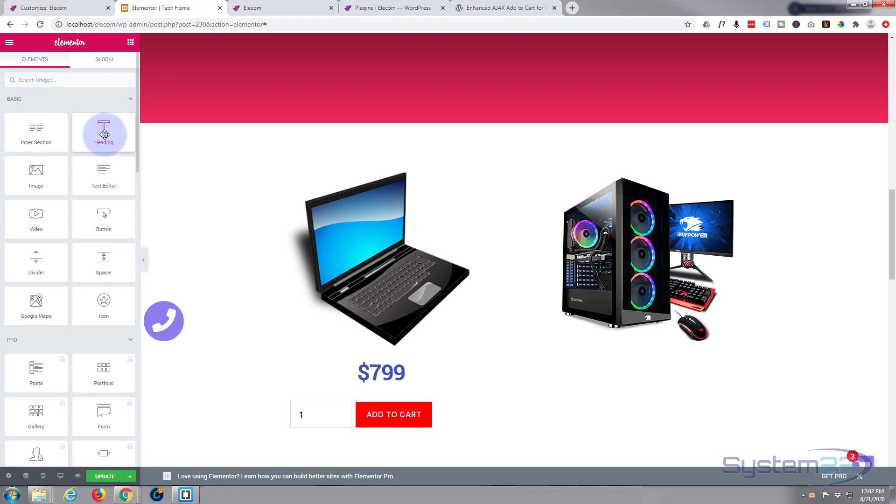
# Step: Add a heading under the PC image reading '$799', centre-aligned
pyautogui.moveTo(104, 134); pyautogui.dragTo(637, 354)
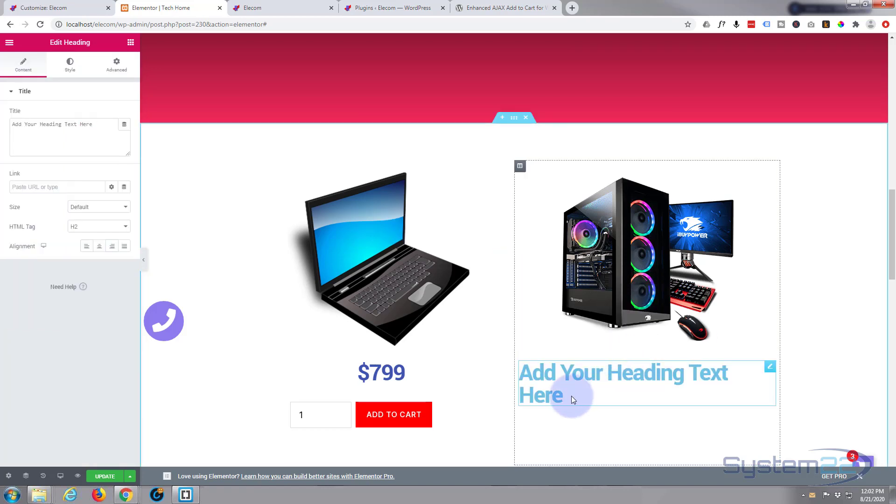
pyautogui.moveTo(569, 398); pyautogui.dragTo(87, 133)
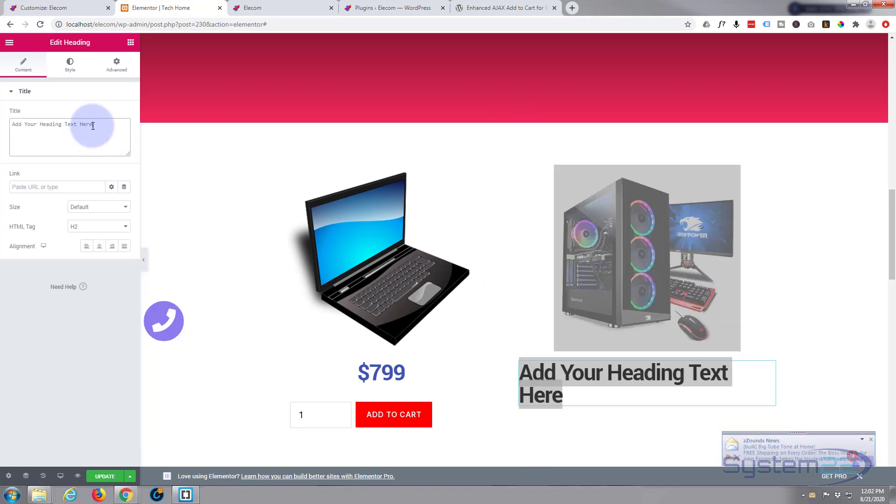
pyautogui.moveTo(93, 126); pyautogui.dragTo(1, 124)
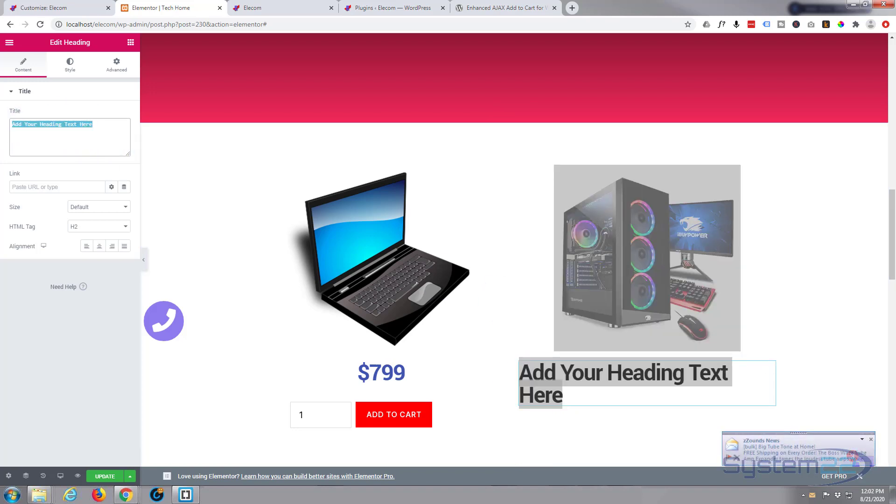
pyautogui.write('$')
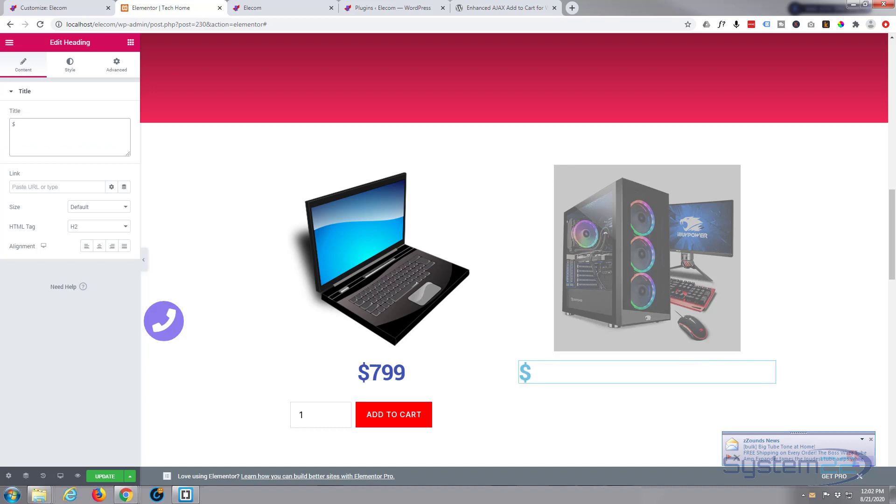
pyautogui.write('799')
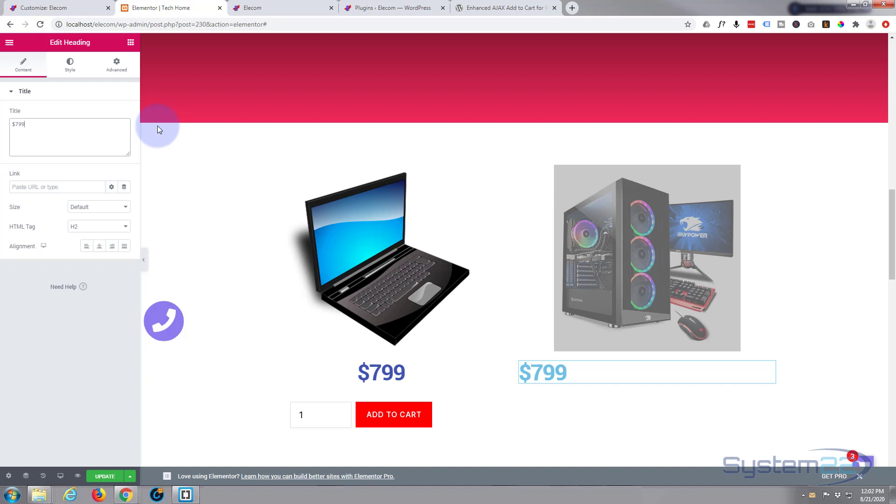
pyautogui.click(99, 246)
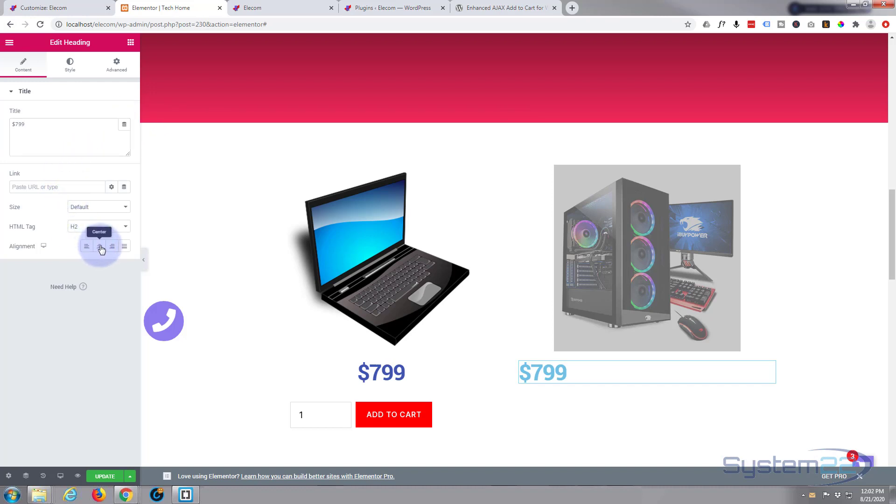
# Step: Colour the $799 heading with the blue preset #4054B2
pyautogui.click(70, 64)
pyautogui.click(112, 114)
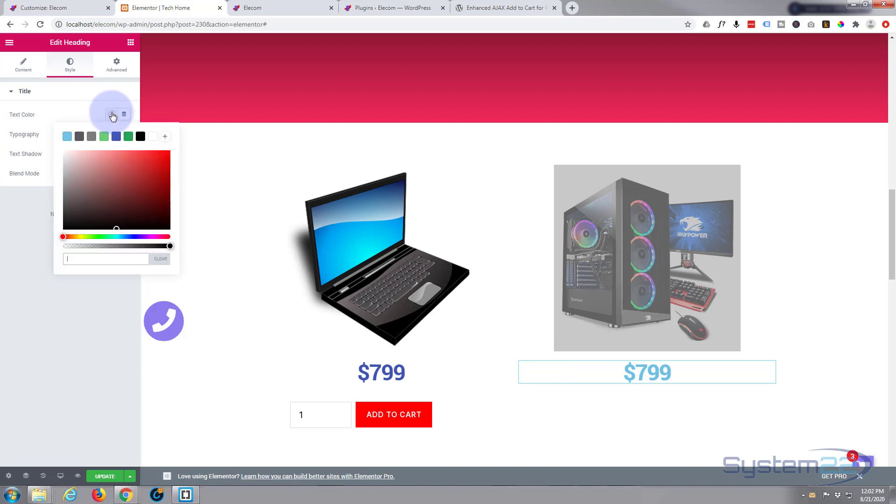
pyautogui.click(116, 138)
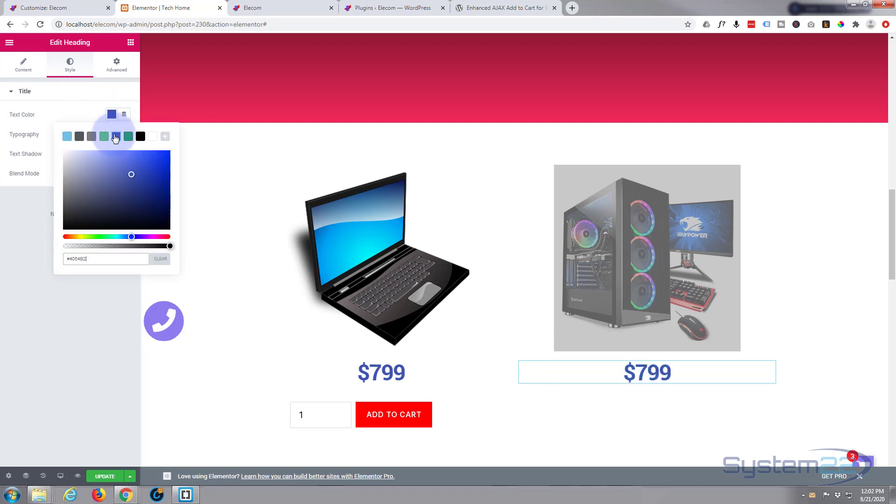
pyautogui.click(14, 205)
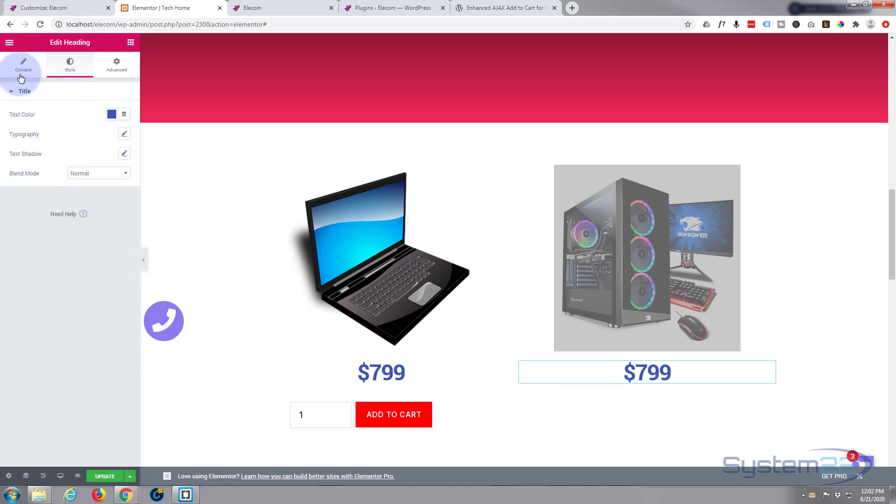
pyautogui.click(21, 76)
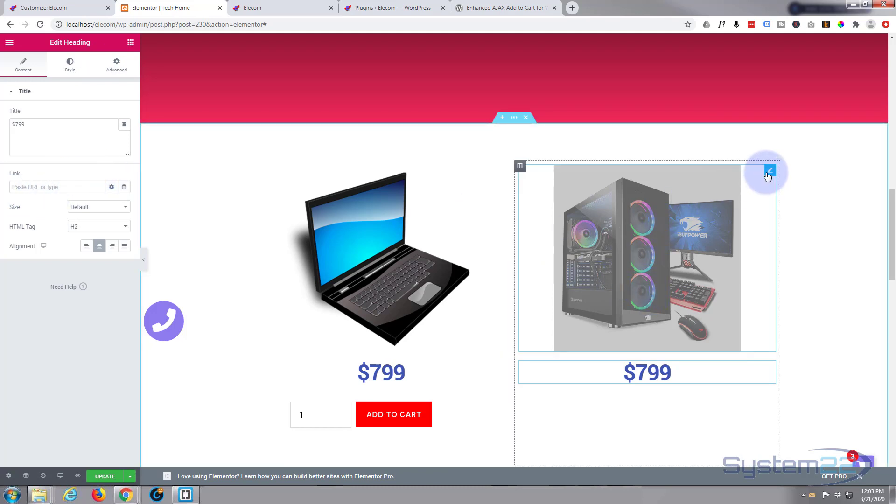
# Step: Set the gaming PC image's Link option to Custom URL
pyautogui.click(768, 174)
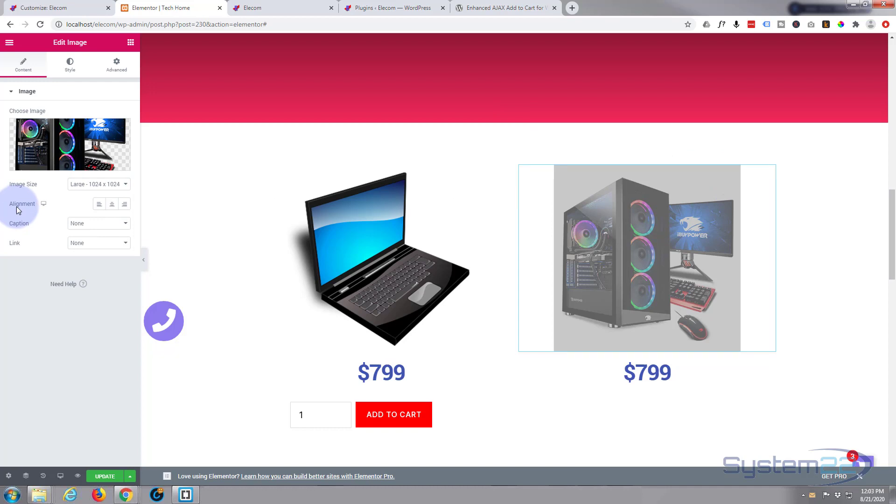
pyautogui.click(124, 244)
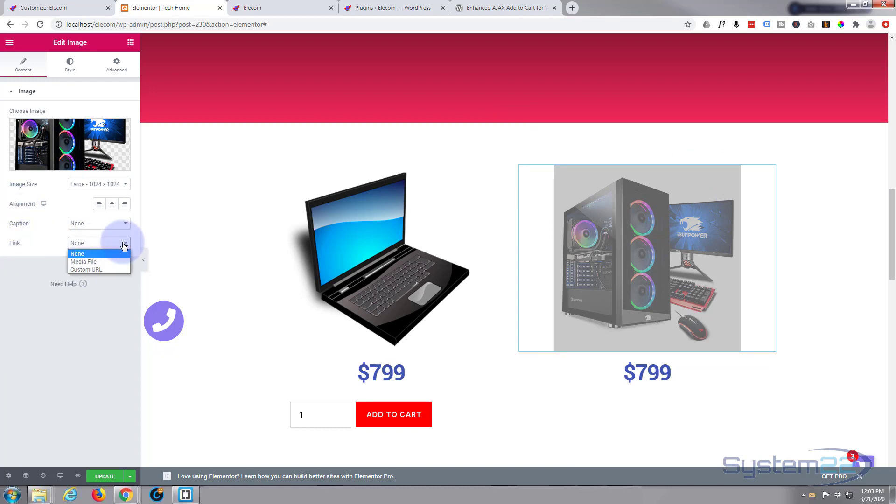
pyautogui.click(90, 270)
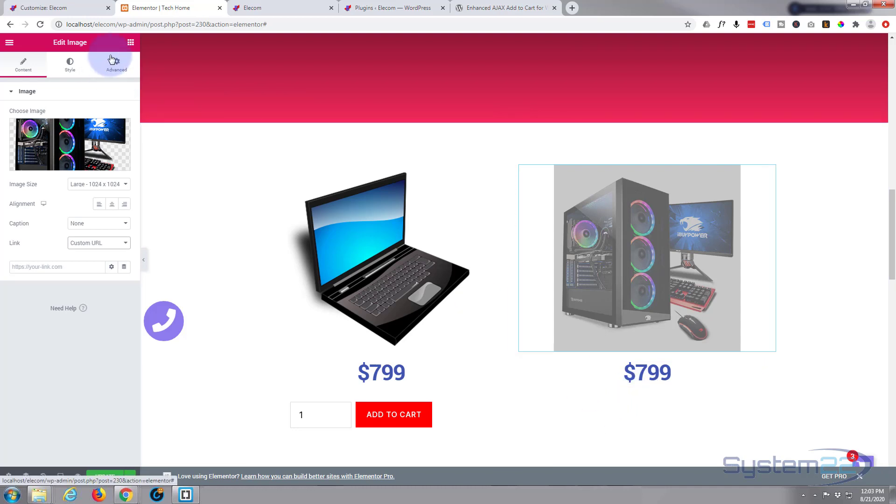
pyautogui.click(129, 43)
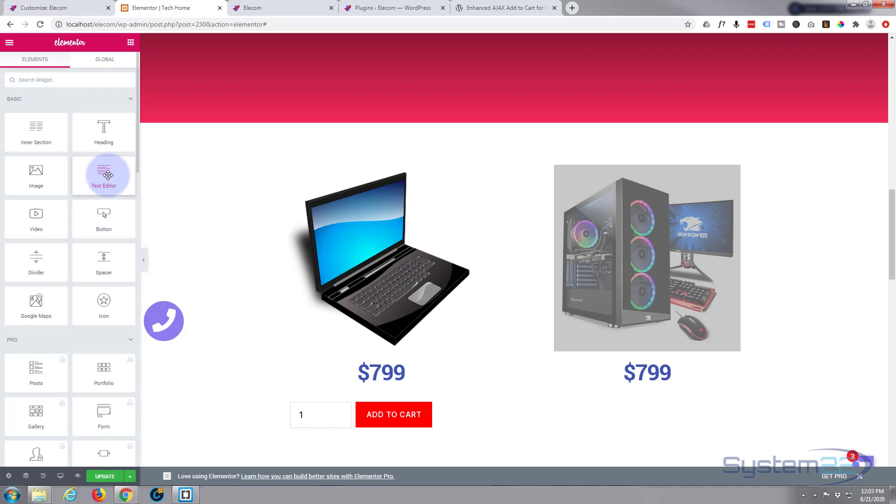
# Step: Place a Text Editor widget with Lorem ipsum text below the $799 heading
pyautogui.moveTo(108, 175); pyautogui.dragTo(649, 382)
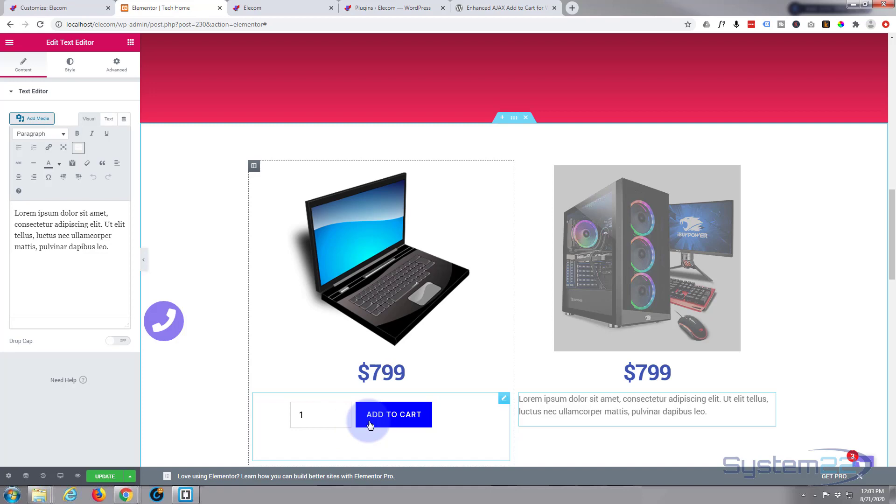
pyautogui.scroll(2, 338, 88)
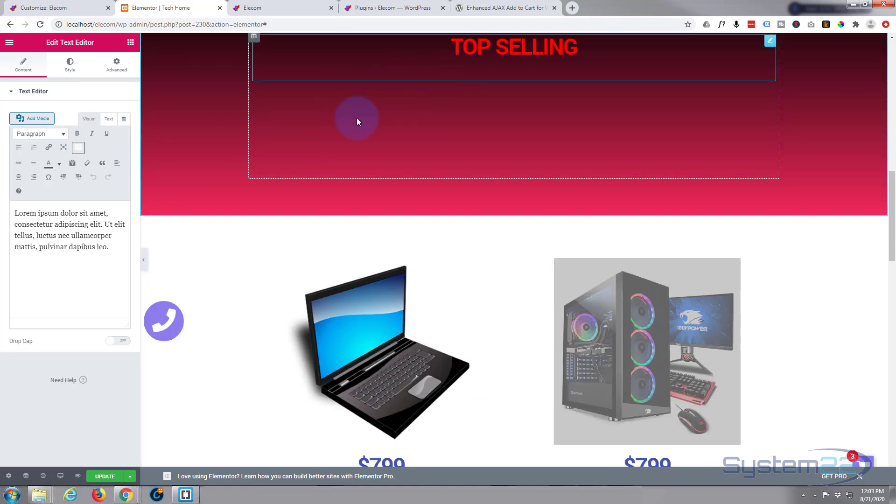
pyautogui.scroll(-3, 228, 240)
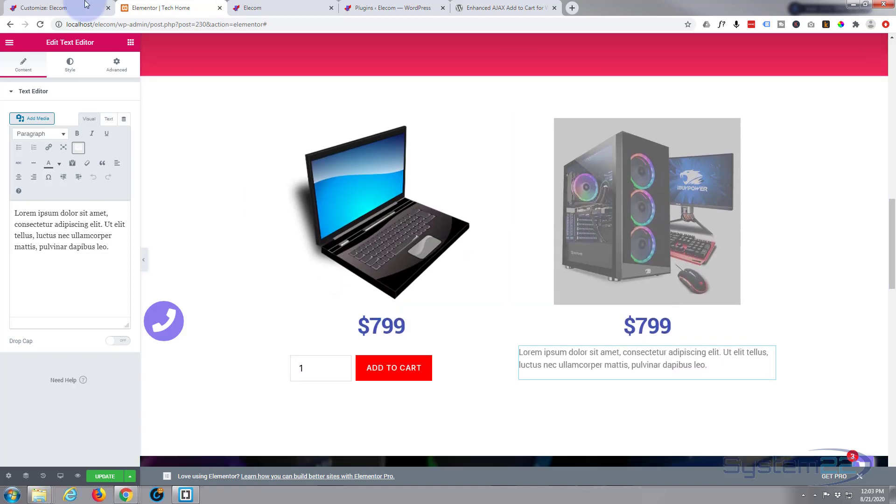
# Step: Wrap the add-to-cart button and pre rules in /* */ in Additional CSS, then publish
pyautogui.click(43, 8)
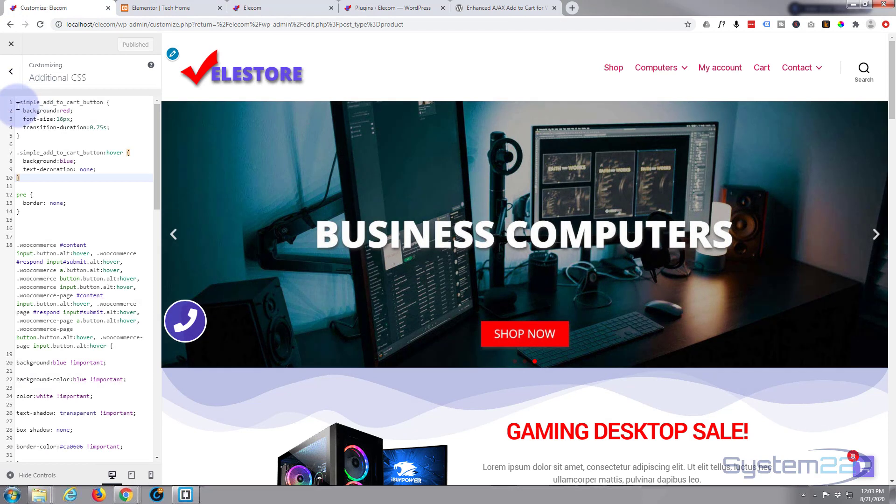
pyautogui.click(18, 105)
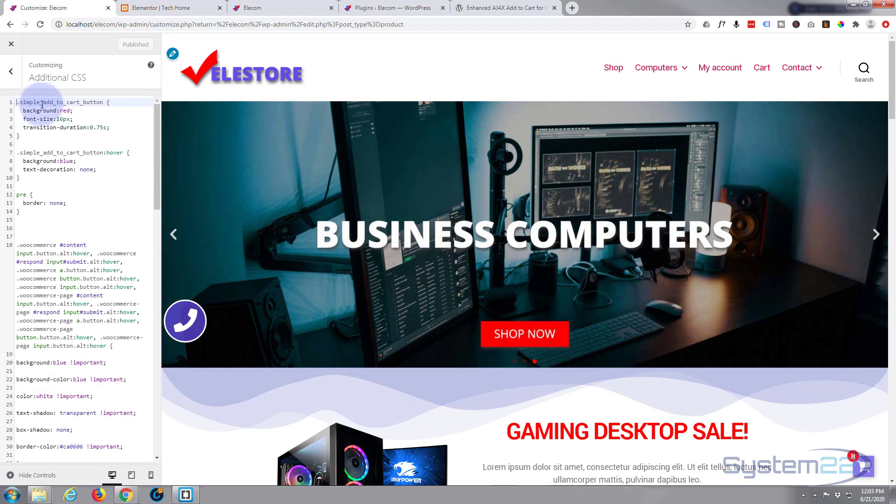
pyautogui.write('/')
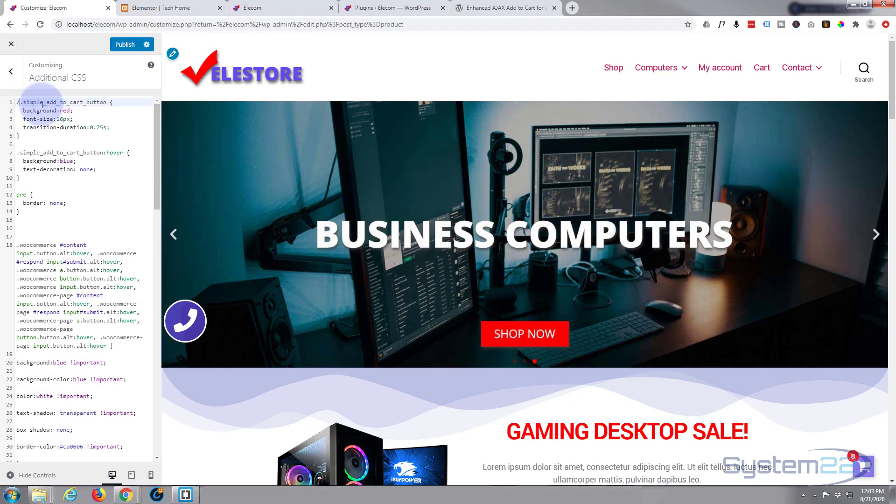
pyautogui.write('*')
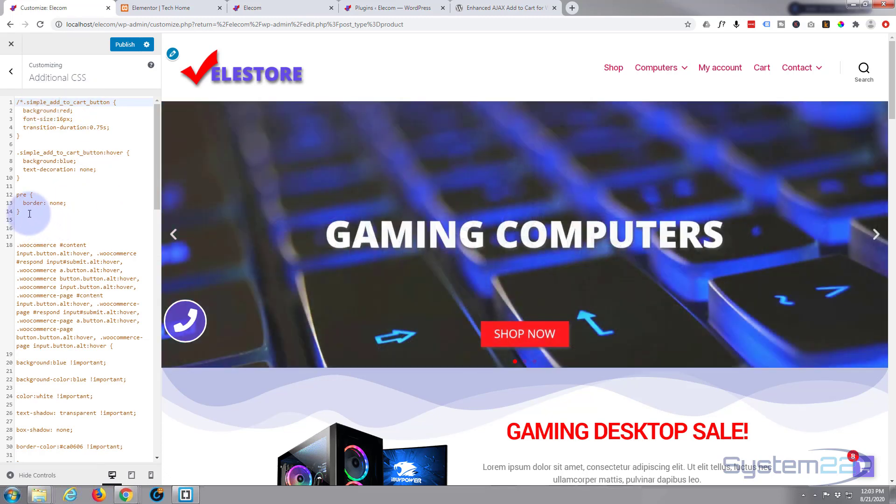
pyautogui.click(30, 214)
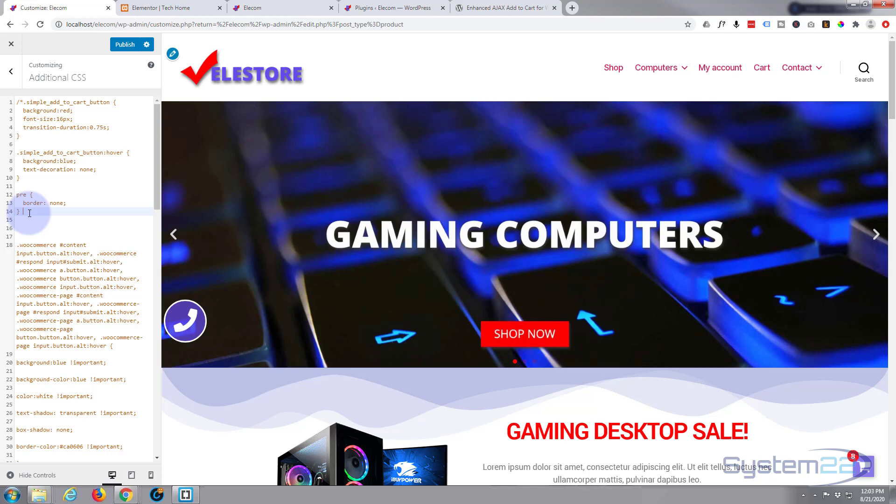
pyautogui.write('*/')
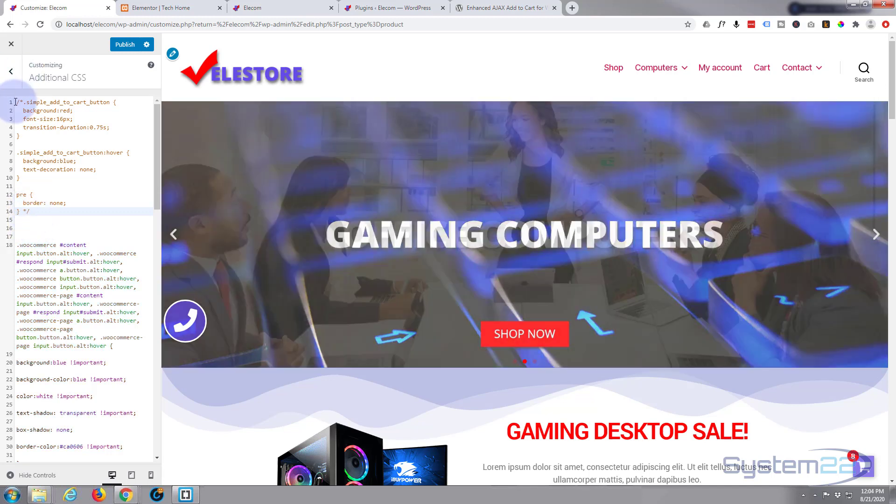
pyautogui.click(18, 102)
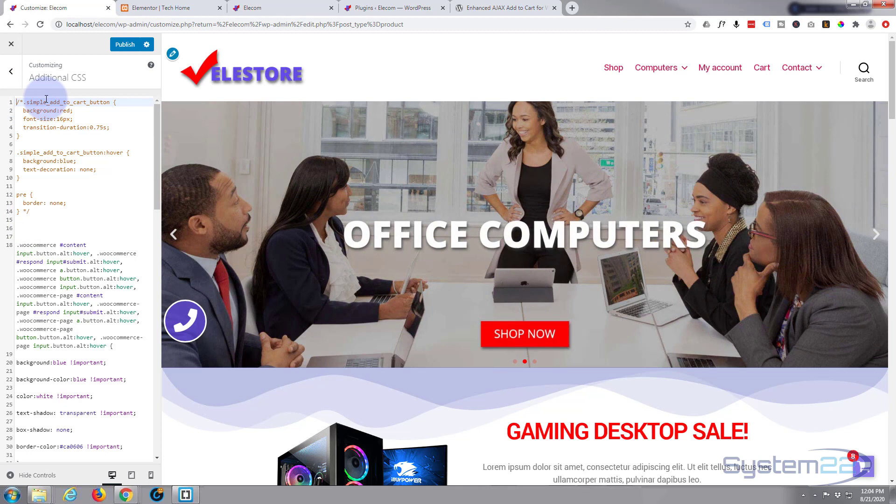
pyautogui.press('Return')
pyautogui.press('Return')
pyautogui.press('Return')
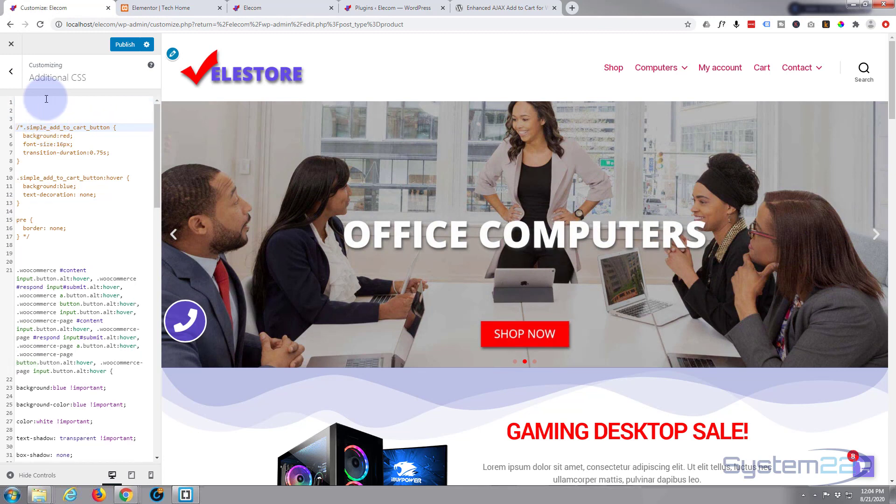
pyautogui.click(119, 44)
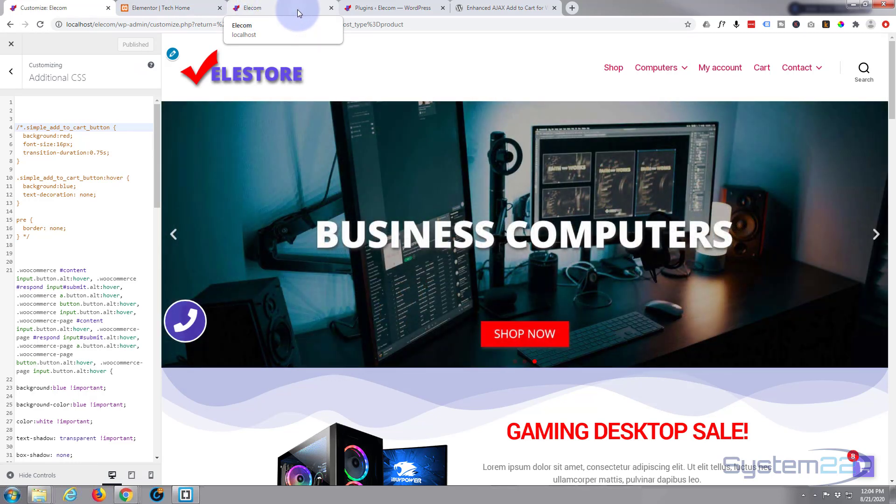
# Step: Check the live Elecom front page, then go via Elementor to the AJAX plugin documentation
pyautogui.click(298, 13)
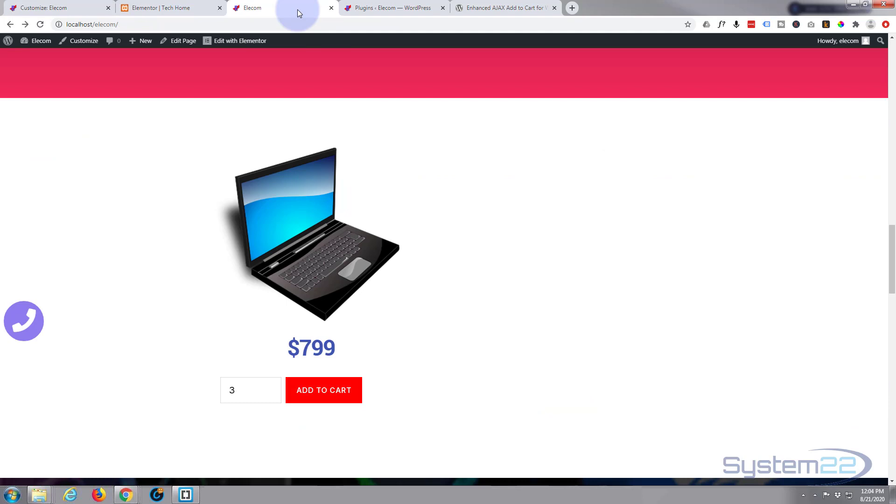
pyautogui.click(164, 9)
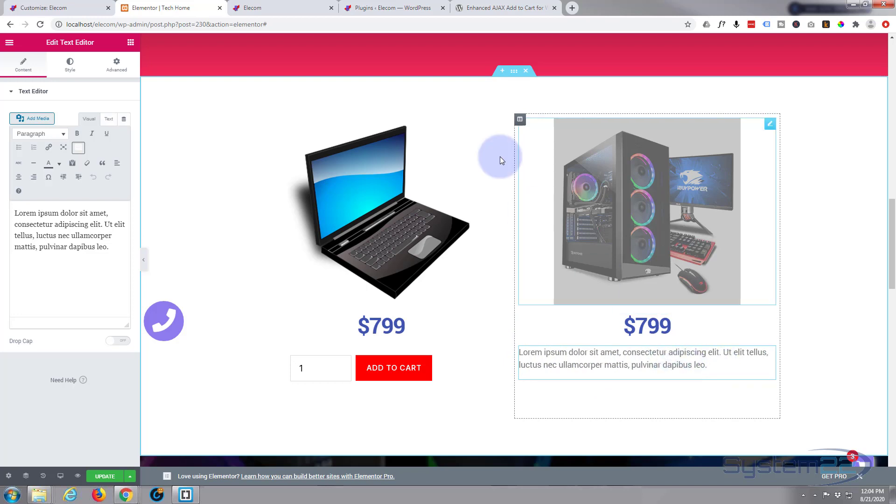
pyautogui.click(477, 9)
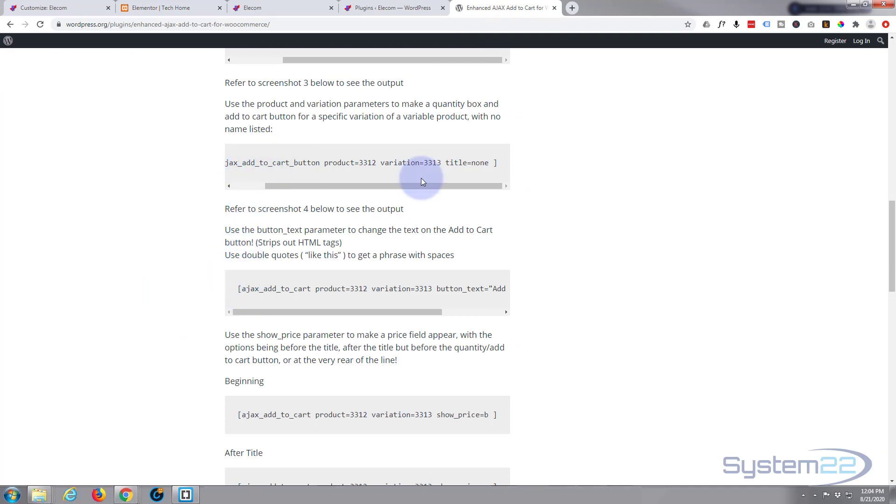
# Step: Copy the [enh_ajax_add_to_cart_button product=3312 variation=3313 title=none] example into Notepad, centred on screen
pyautogui.moveTo(499, 162); pyautogui.dragTo(235, 159)
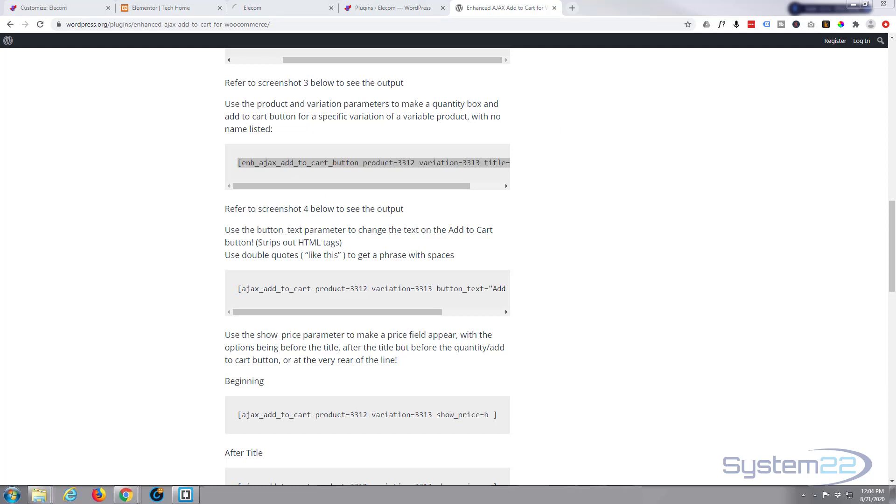
pyautogui.moveTo(895, 73); pyautogui.dragTo(401, 133)
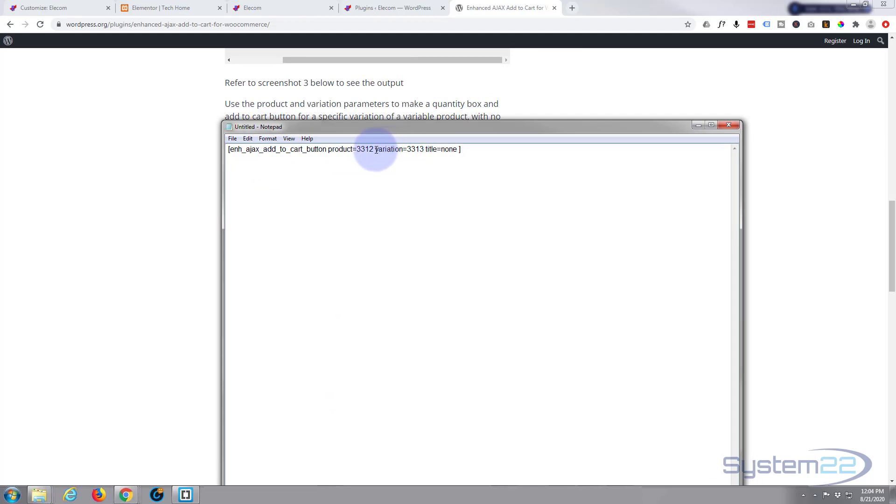
# Step: Delete 'variation=3313' so the shortcode reads product=3312 title=none, then return to the Plugins page
pyautogui.moveTo(376, 149); pyautogui.dragTo(427, 149)
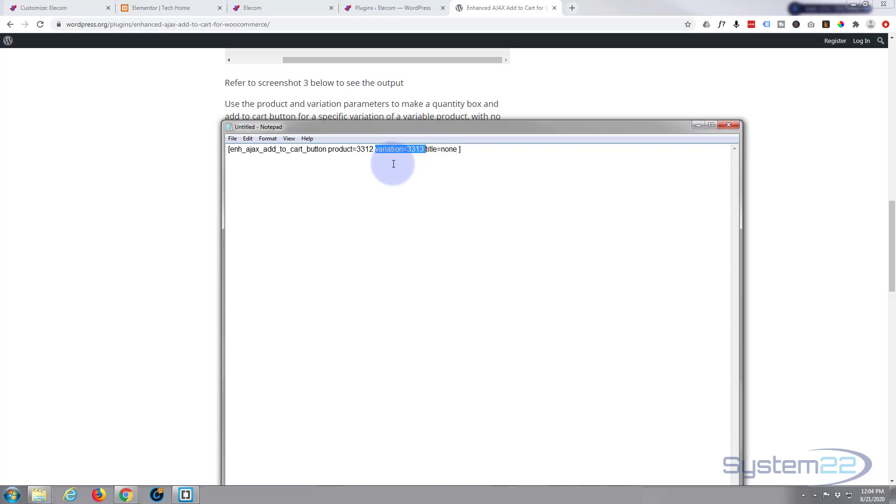
pyautogui.press('Delete')
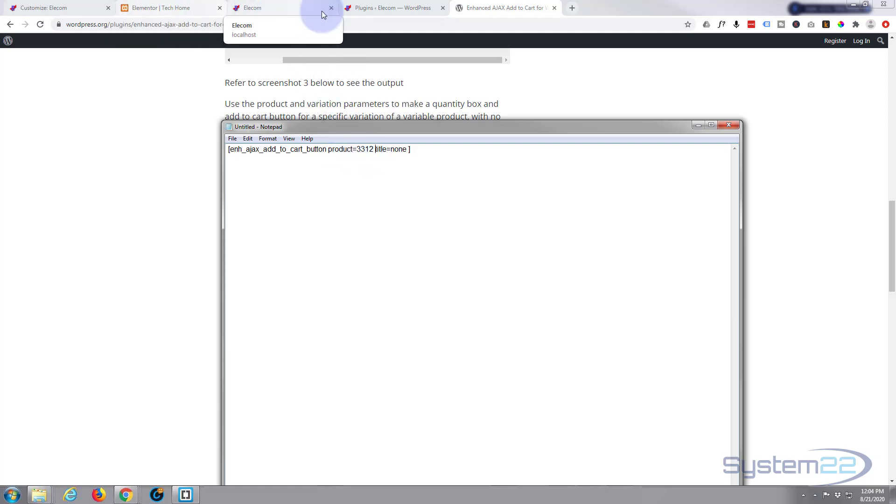
pyautogui.click(364, 9)
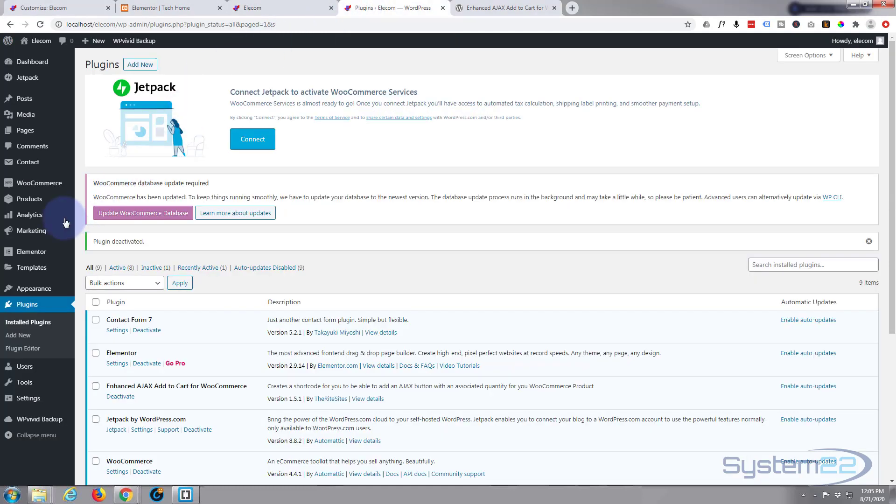
# Step: Open the WooCommerce Products list and scroll through its 22 products
pyautogui.click(25, 201)
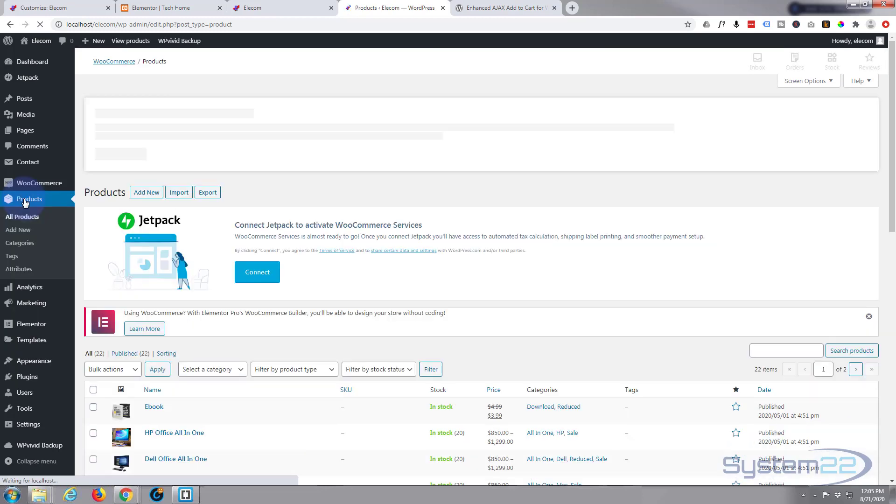
pyautogui.scroll(-4, 304, 385)
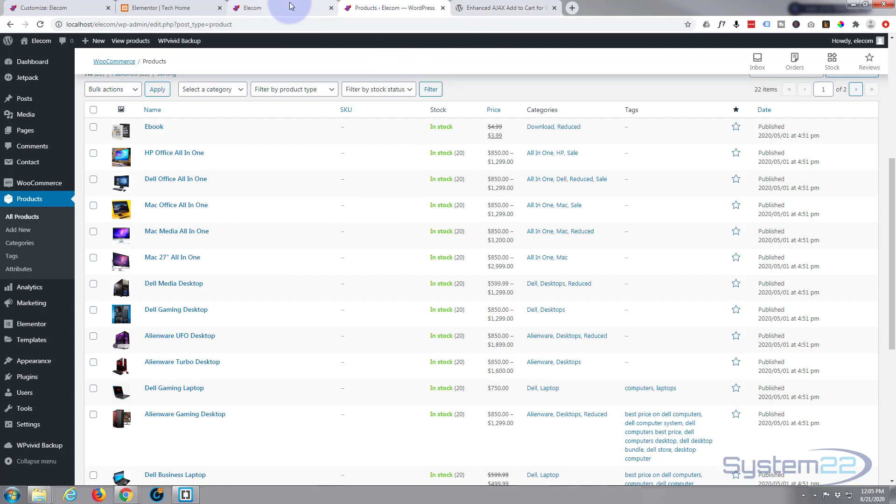
# Step: Change the Notepad shortcode's product ID from 3312 to 52 and copy the whole line
pyautogui.click(195, 11)
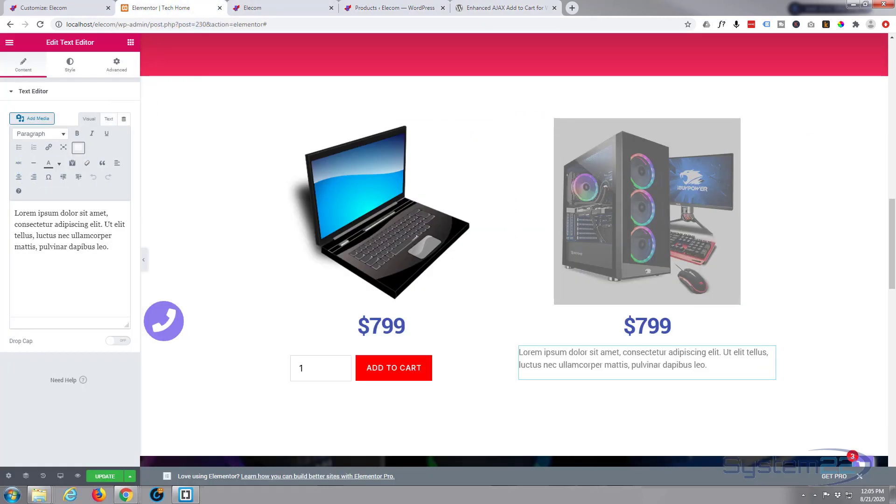
pyautogui.hotkey('alt', 'Tab')
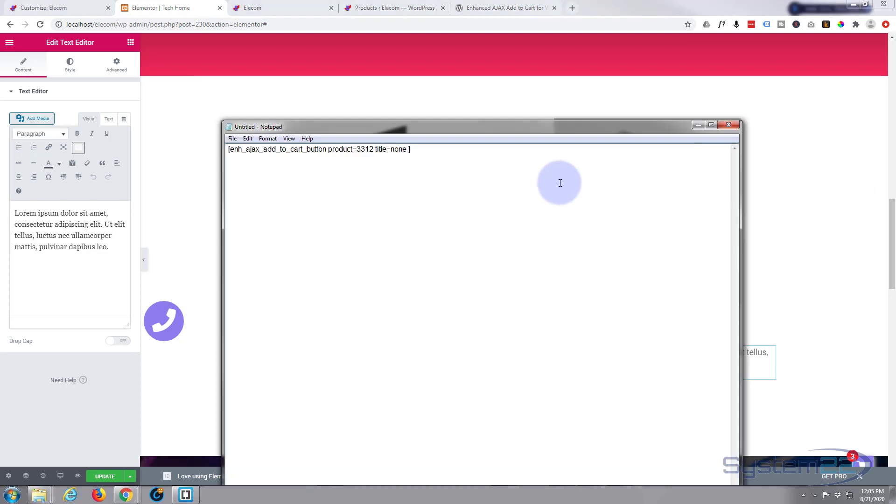
pyautogui.moveTo(356, 148); pyautogui.dragTo(368, 149)
pyautogui.moveTo(401, 149); pyautogui.dragTo(226, 153)
pyautogui.hotkey('ctrl', 'c')
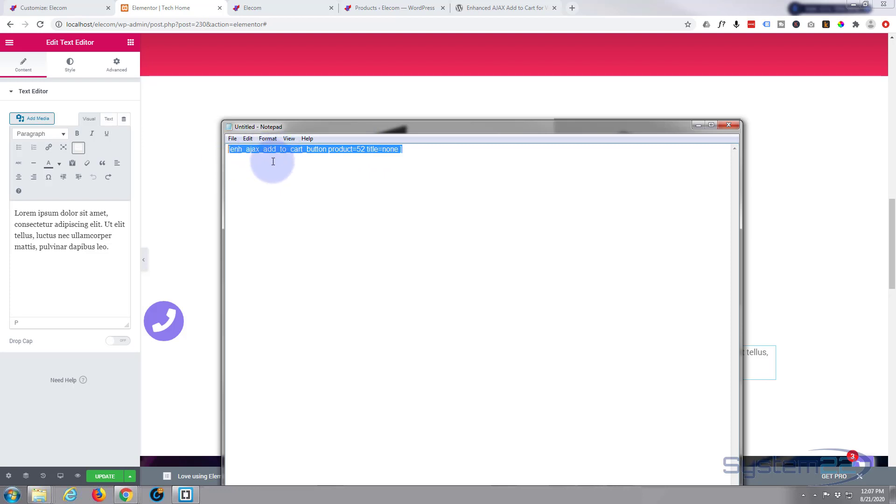
# Step: Paste the product=52 shortcode over the lorem ipsum text, update the page and preview it
pyautogui.click(108, 247)
pyautogui.moveTo(107, 247); pyautogui.dragTo(0, 212)
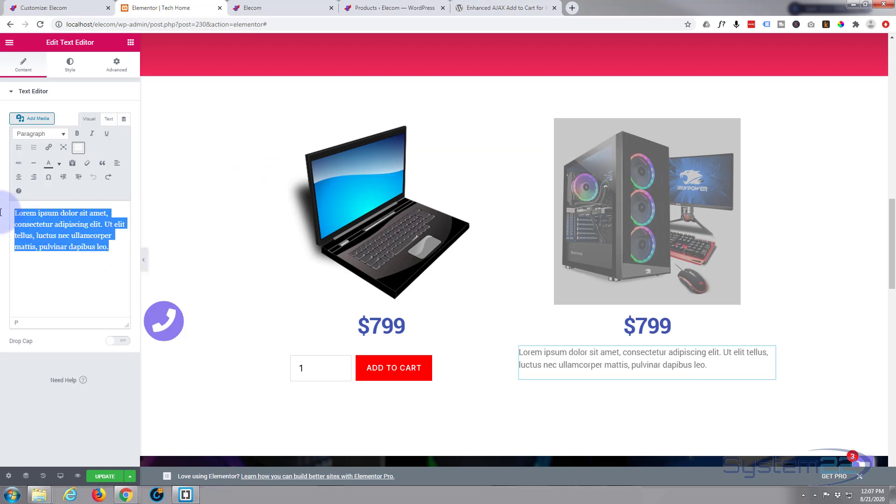
pyautogui.hotkey('ctrl', 'v')
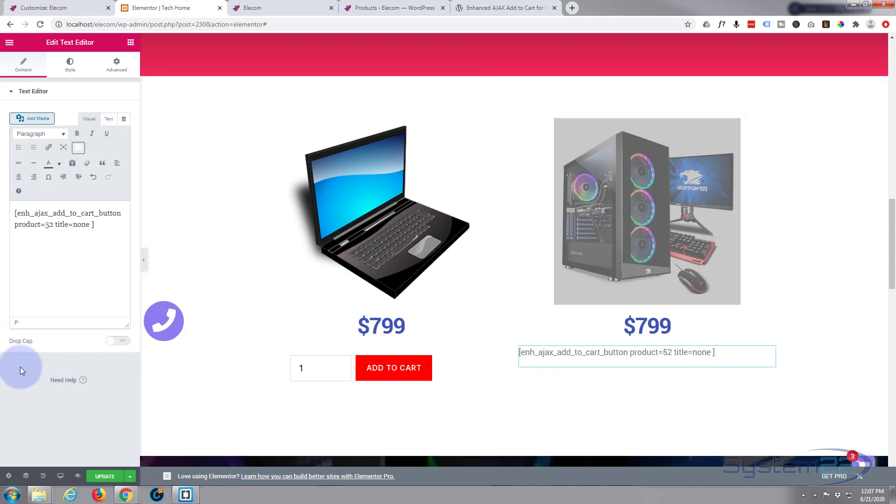
pyautogui.click(100, 477)
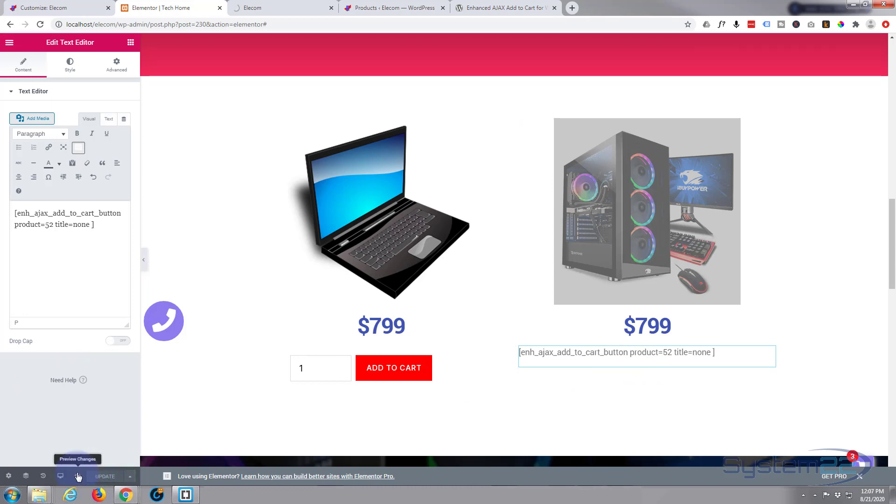
pyautogui.click(78, 477)
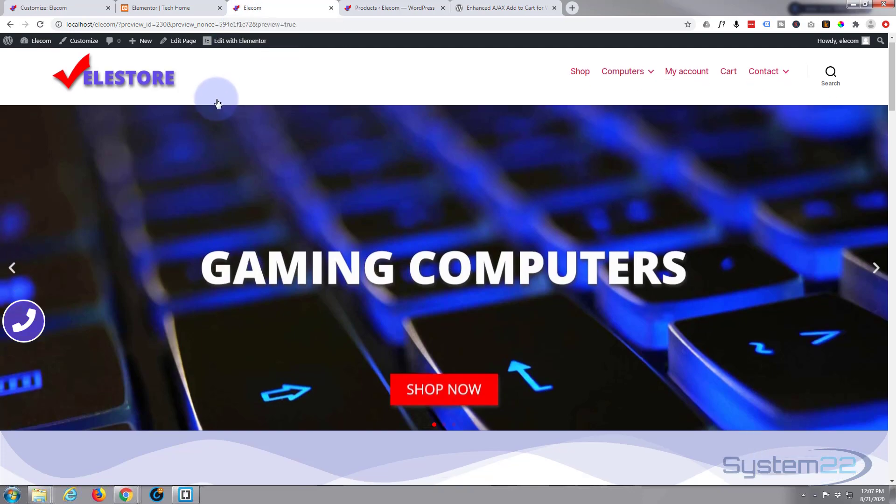
# Step: Scroll the live preview to the $799 laptop and gaming PC to check the new Add to Cart button
pyautogui.scroll(-9, 205, 112)
pyautogui.scroll(-15, 197, 123)
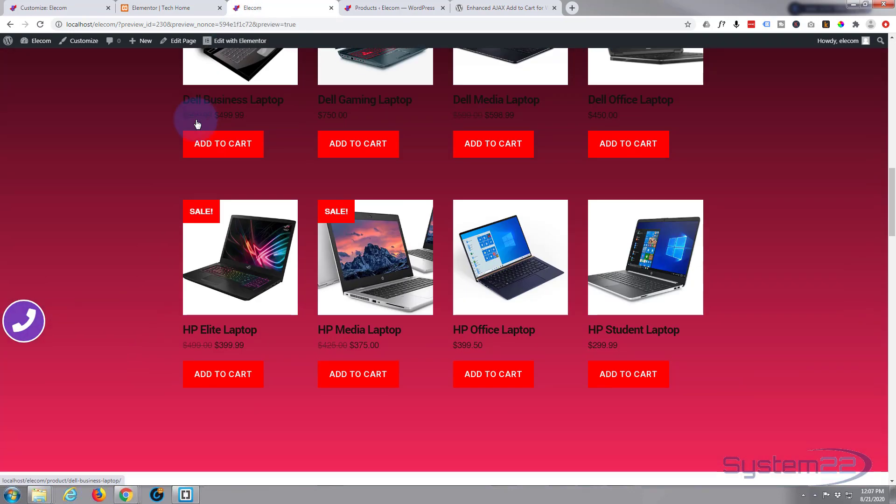
pyautogui.scroll(-3, 198, 124)
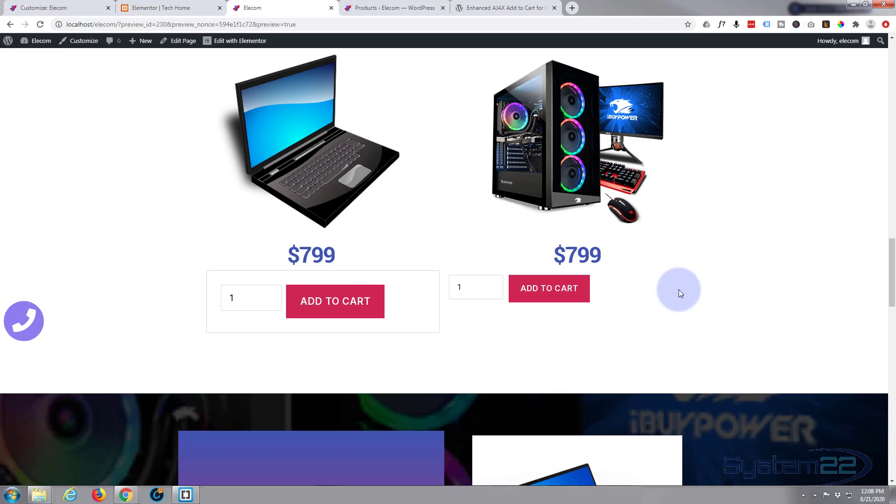
pyautogui.scroll(3, 562, 316)
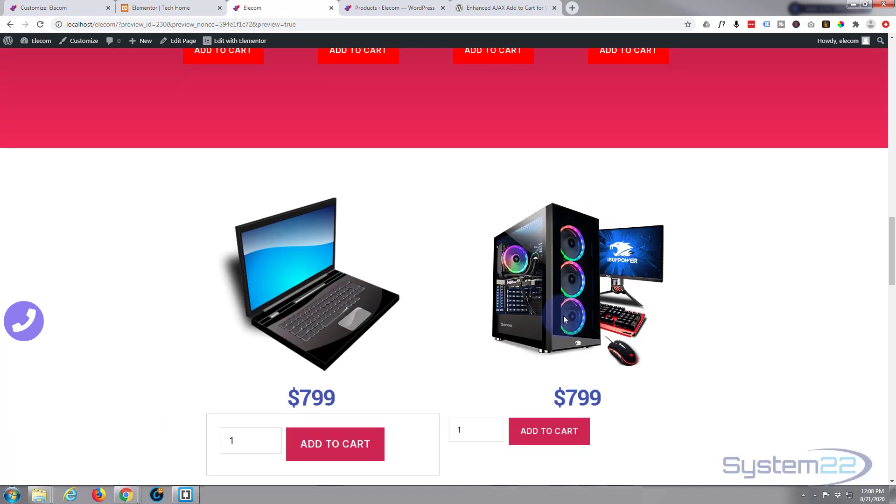
pyautogui.scroll(4, 564, 316)
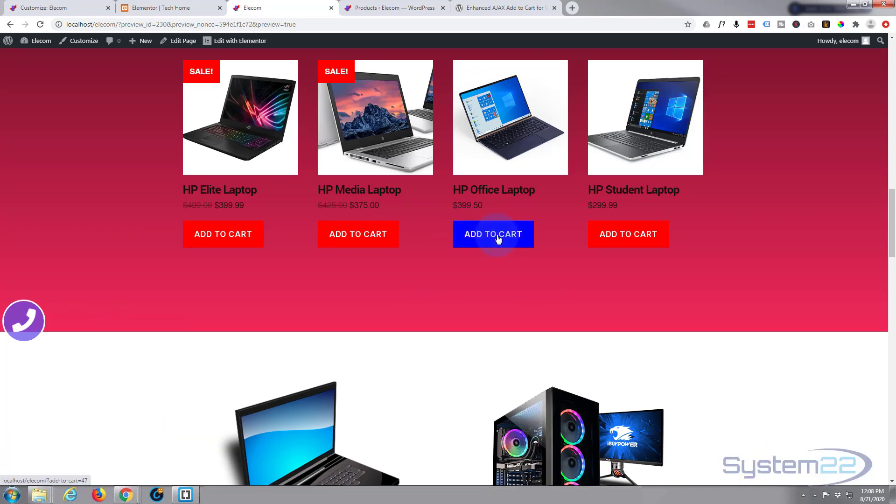
pyautogui.scroll(-6, 470, 327)
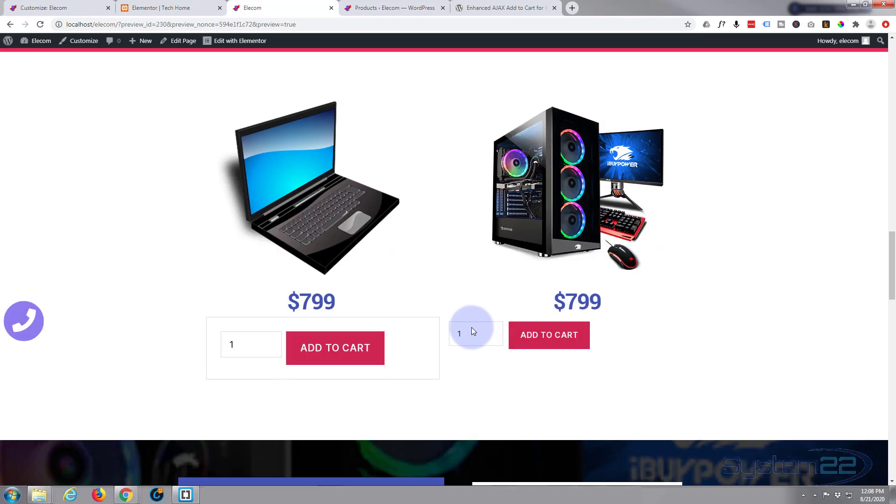
pyautogui.scroll(-1, 491, 315)
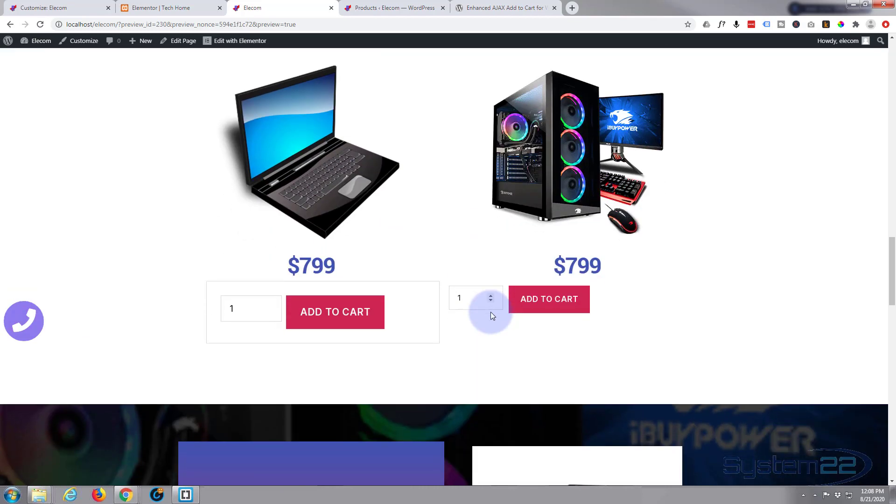
pyautogui.scroll(-2, 477, 285)
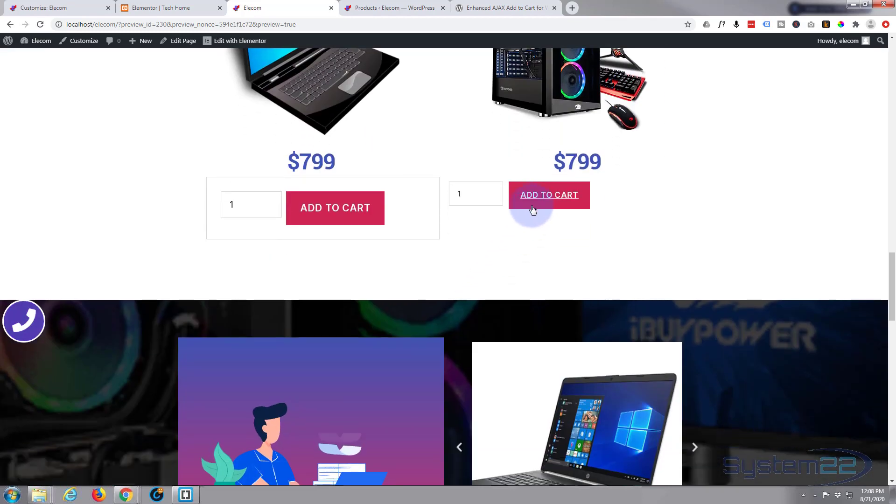
# Step: Inspect the gaming PC's Add to Cart button and give it an inline background: red style
pyautogui.click(534, 209)
pyautogui.rightClick(533, 209)
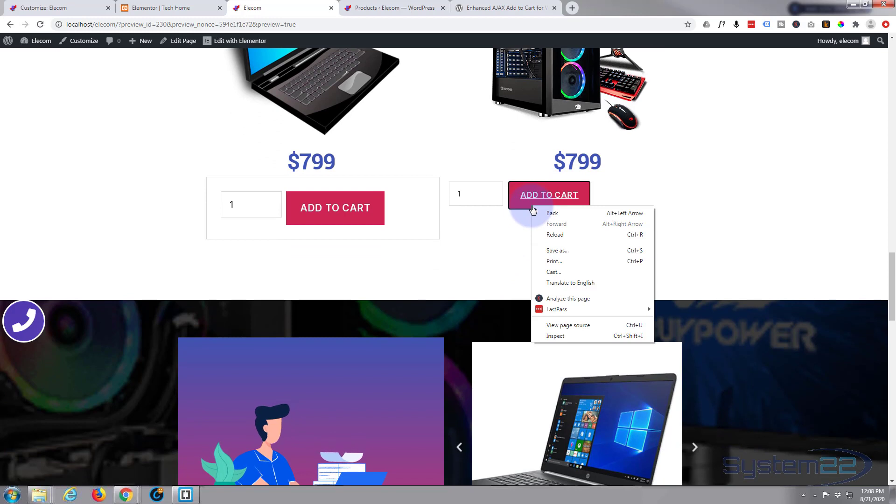
pyautogui.click(560, 337)
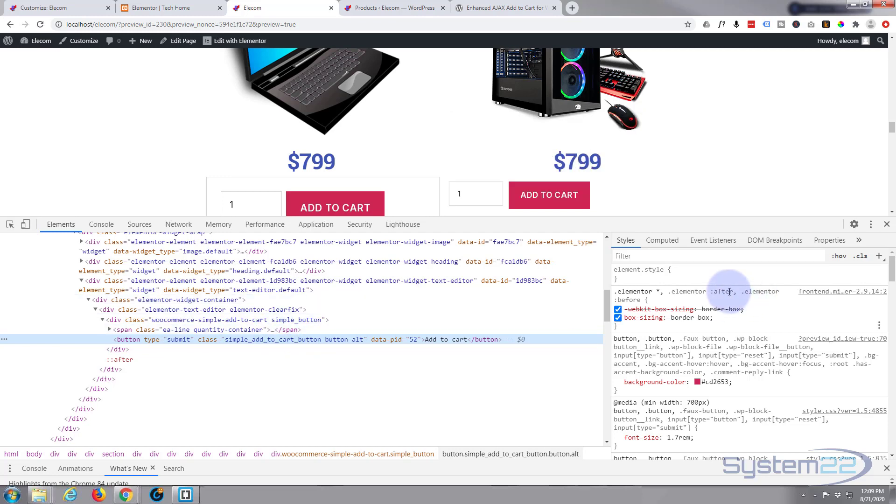
pyautogui.click(673, 272)
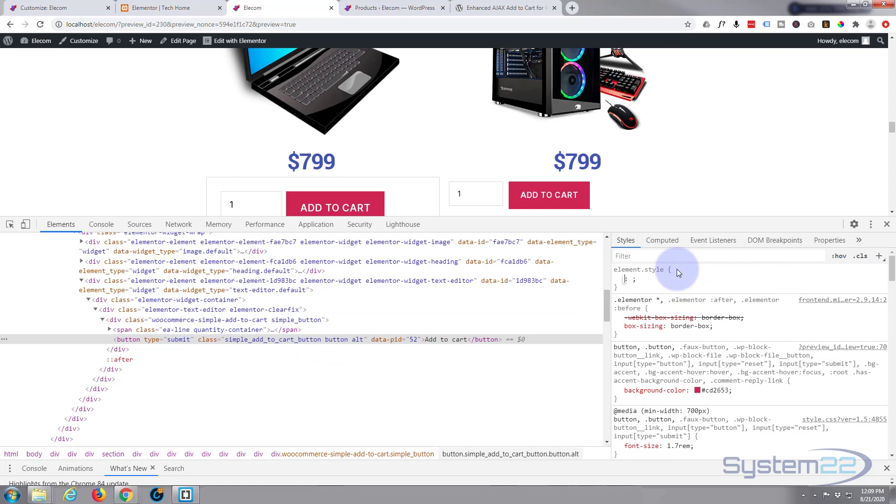
pyautogui.write('backg')
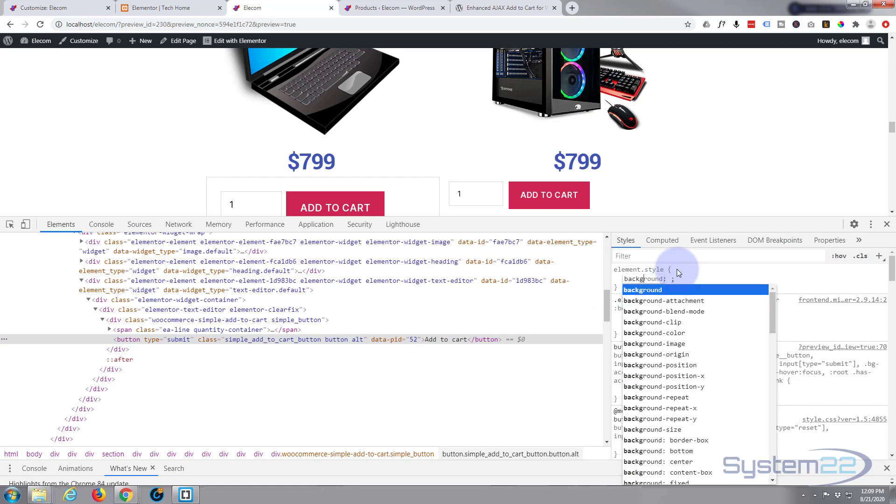
pyautogui.write('round: ')
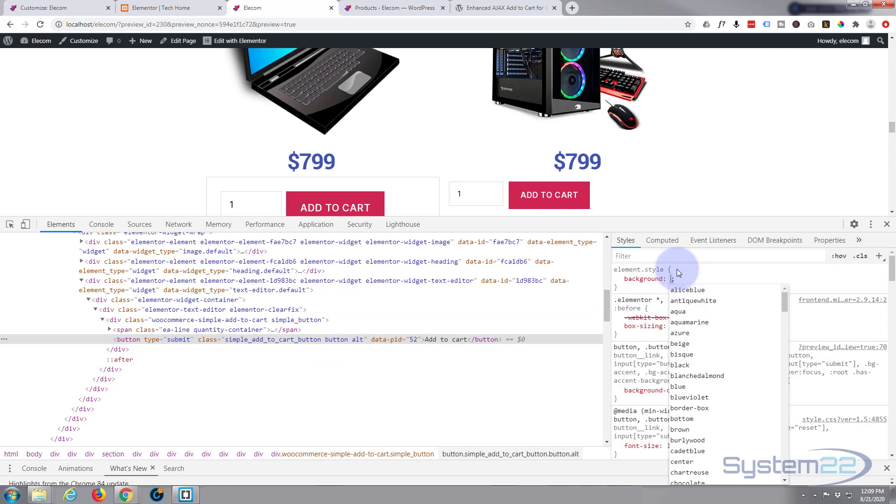
pyautogui.write('red')
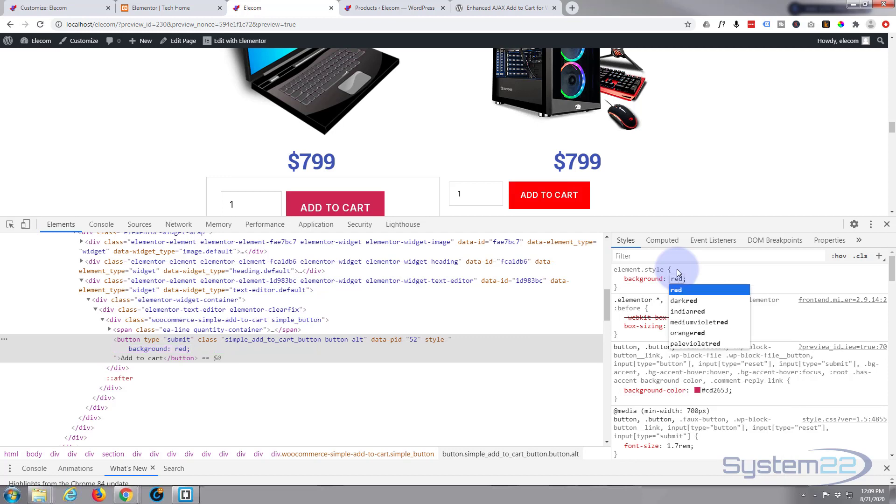
pyautogui.press('Return')
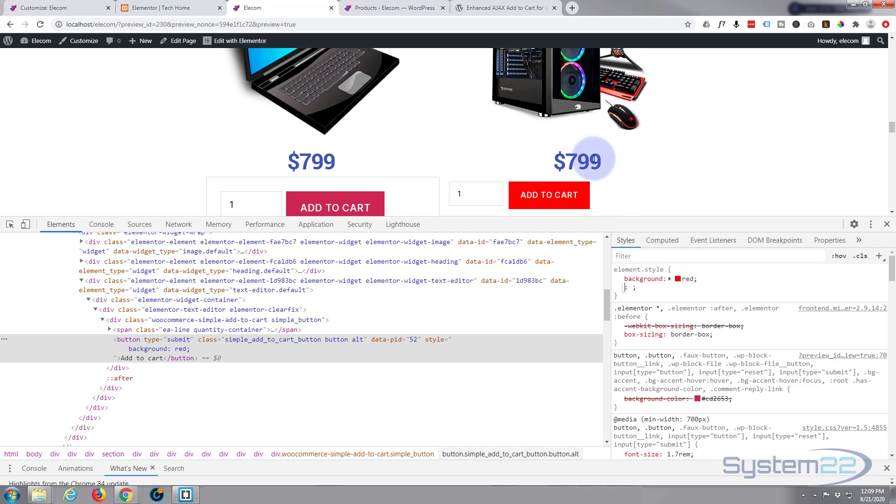
# Step: Select the simple_add_to_cart_button class name in the button's class attribute
pyautogui.scroll(-2, 594, 158)
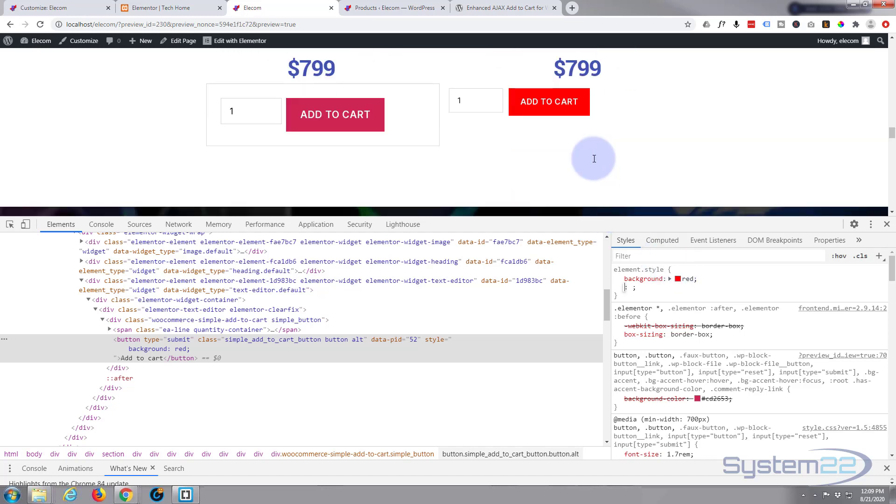
pyautogui.scroll(1, 594, 159)
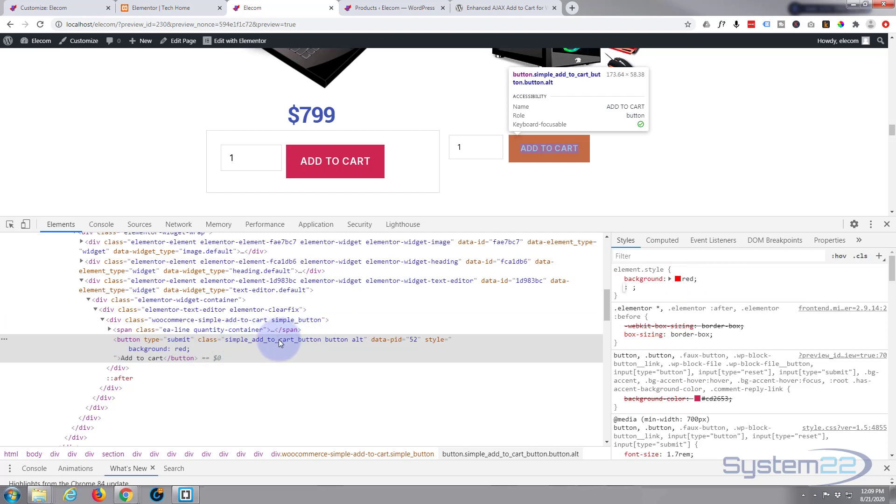
pyautogui.doubleClick(258, 340)
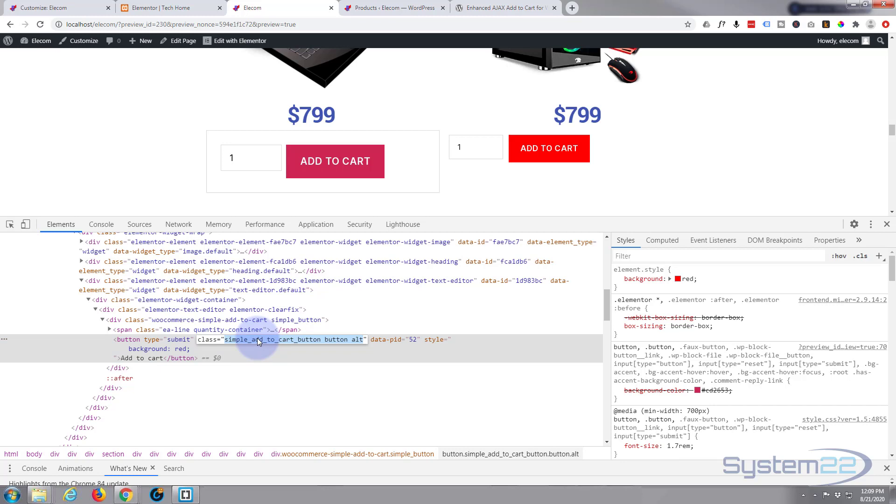
pyautogui.click(321, 339)
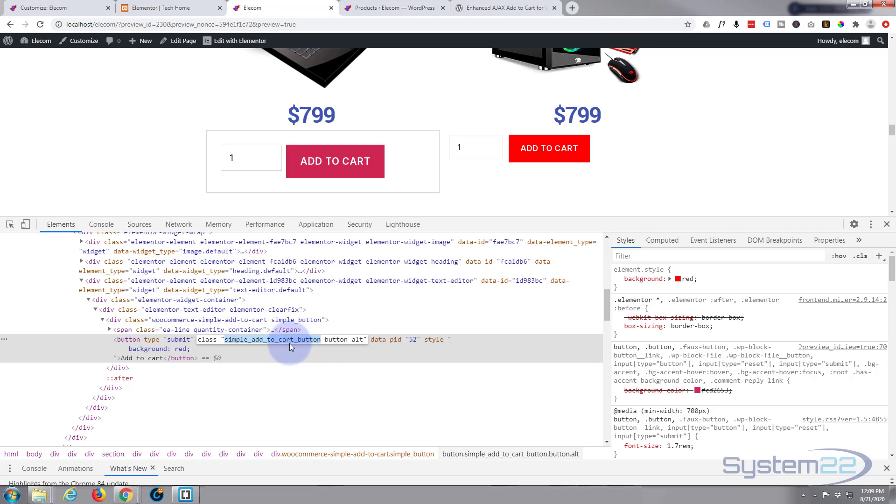
# Step: Reopen Additional CSS in the Customizer and scroll the preview to the two $799 products
pyautogui.click(63, 9)
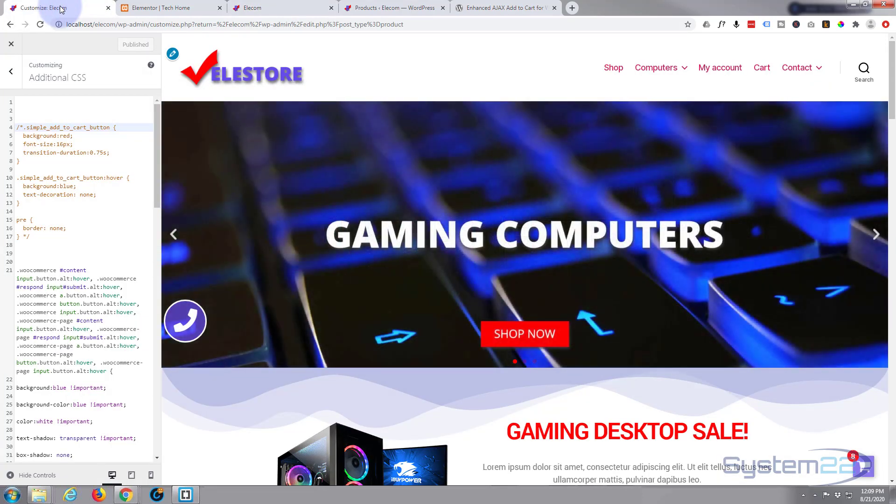
pyautogui.click(387, 8)
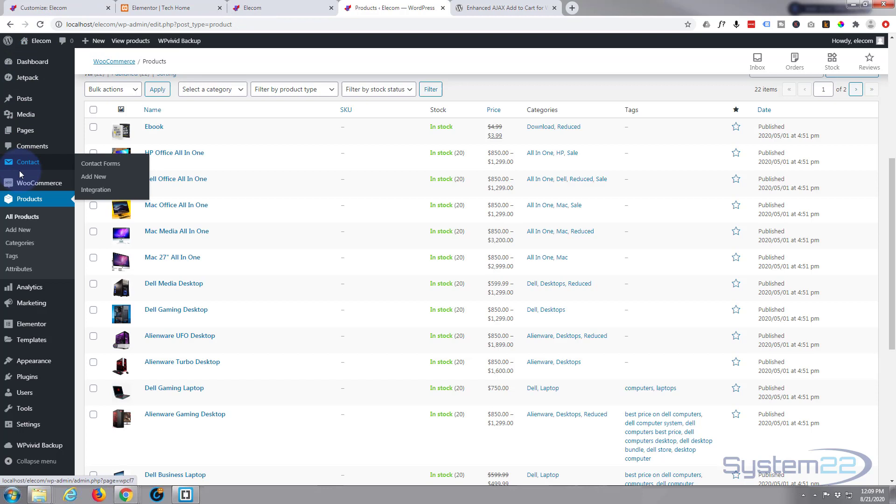
pyautogui.moveTo(28, 361)
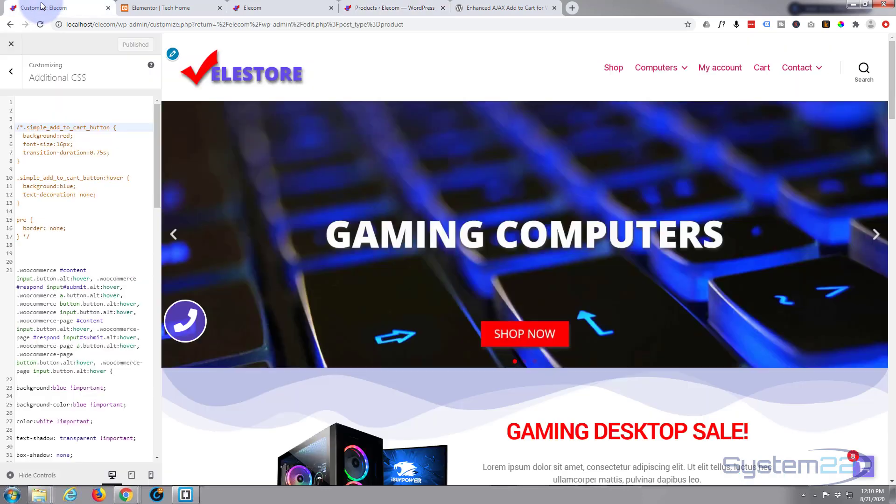
pyautogui.click(42, 6)
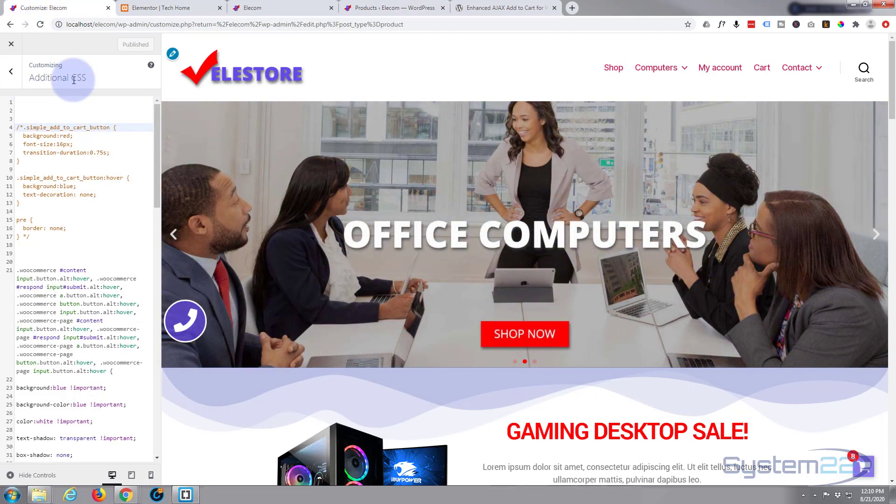
pyautogui.click(14, 71)
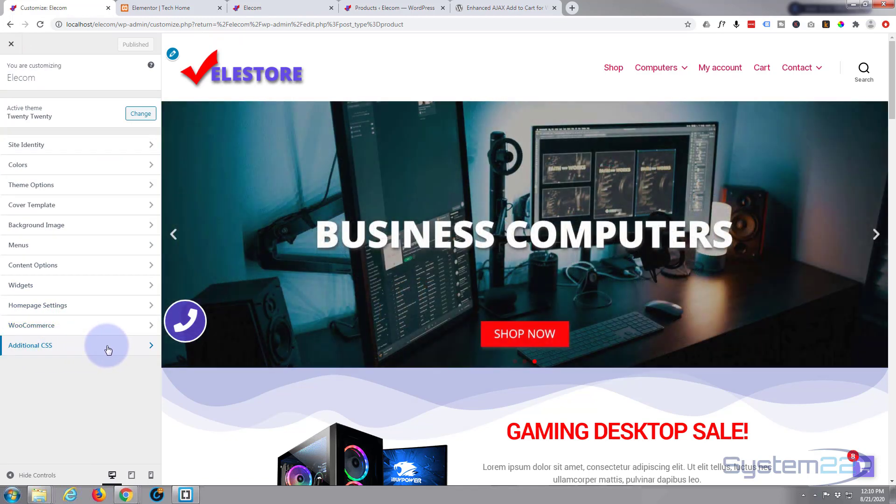
pyautogui.click(108, 349)
pyautogui.scroll(-10, 229, 175)
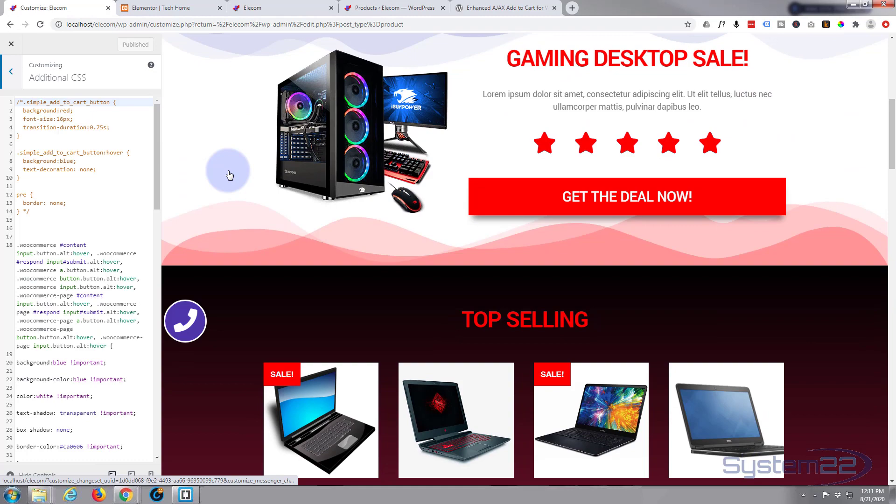
pyautogui.scroll(-10, 228, 175)
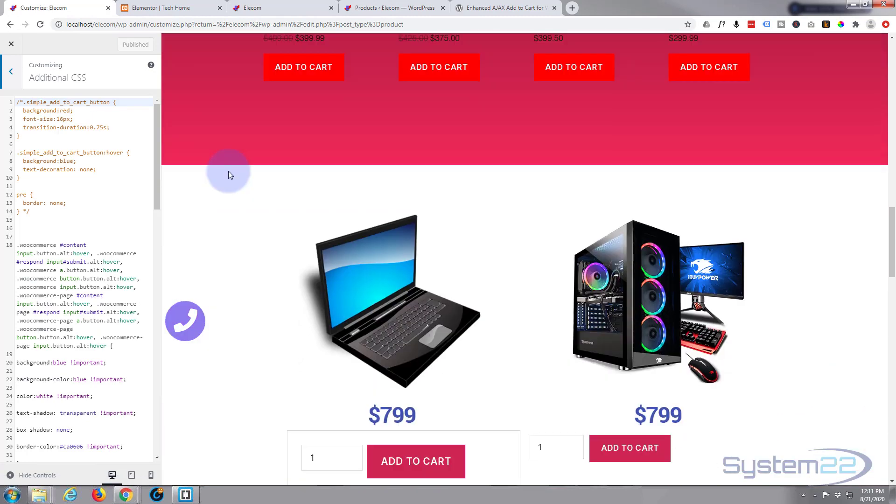
pyautogui.scroll(-3, 228, 171)
pyautogui.scroll(1, 228, 171)
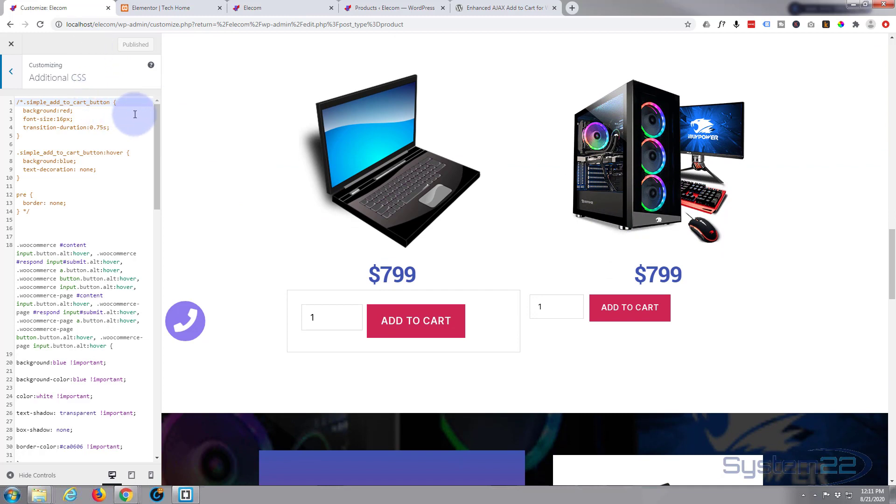
# Step: Insert blank lines at the very top of the Additional CSS
pyautogui.moveTo(156, 120); pyautogui.dragTo(126, 105)
pyautogui.click(21, 103)
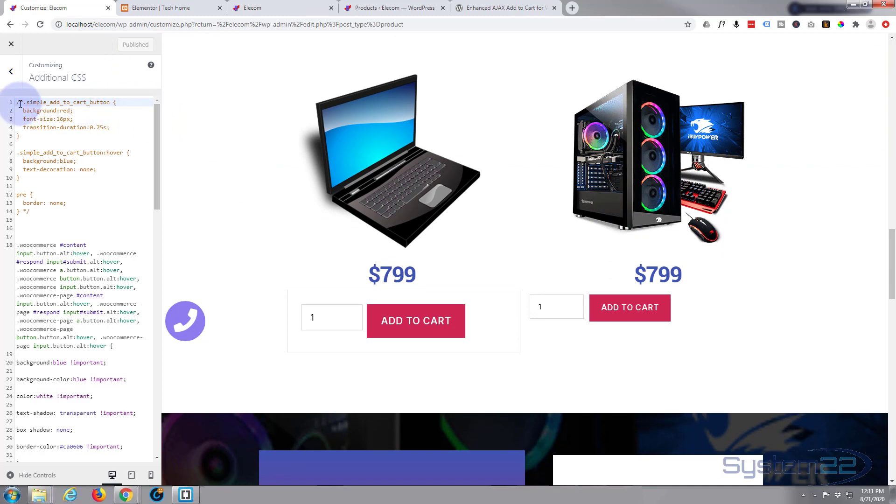
pyautogui.click(40, 106)
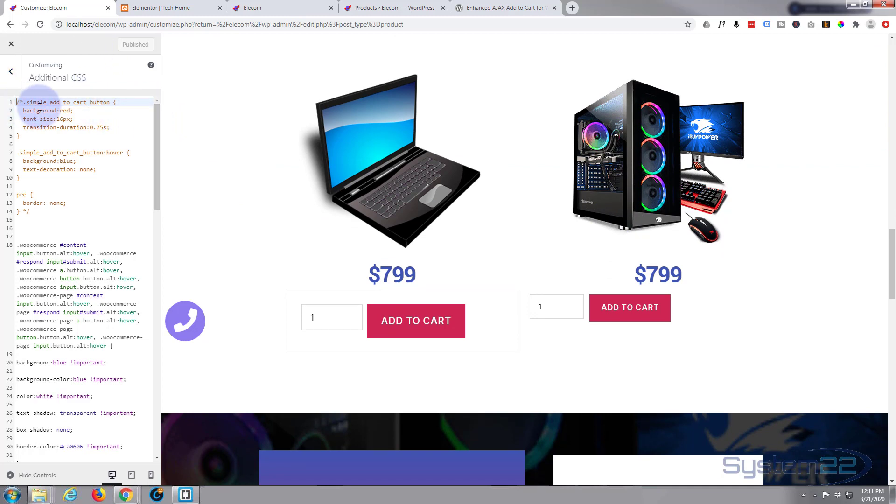
pyautogui.press('Return')
pyautogui.press('Return')
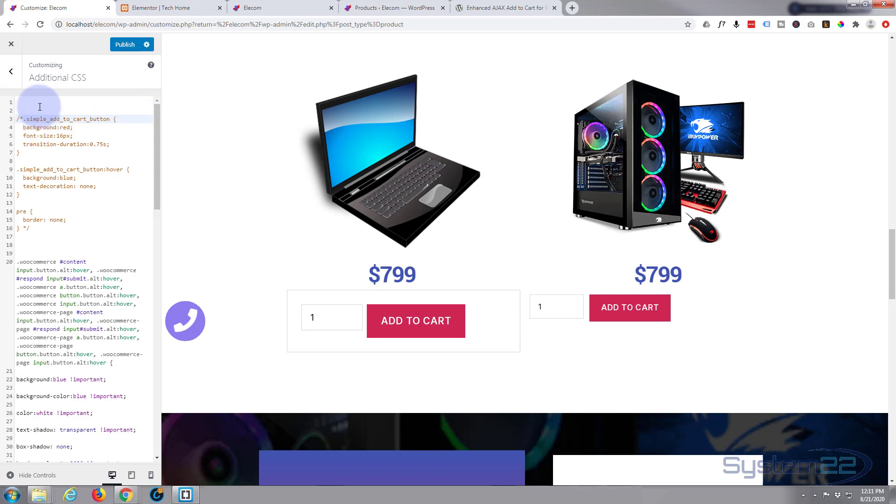
pyautogui.click(26, 101)
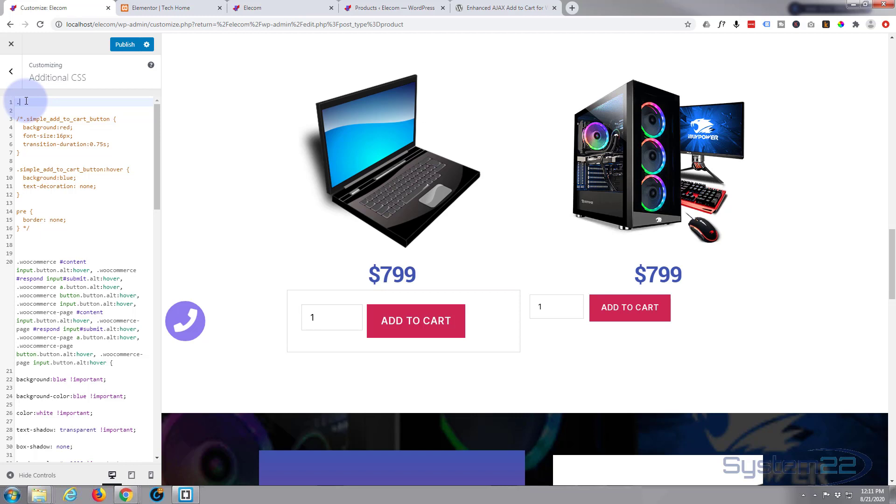
# Step: Write a .simple_add_to_cart_button rule with background:red and font-size:16px
pyautogui.write('.')
pyautogui.write('simple_add_to_cart_button')
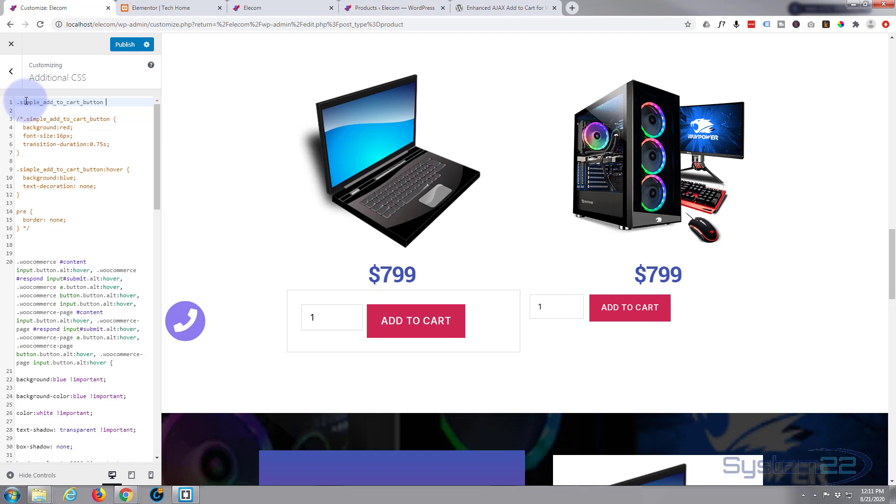
pyautogui.write('{')
pyautogui.press('Return')
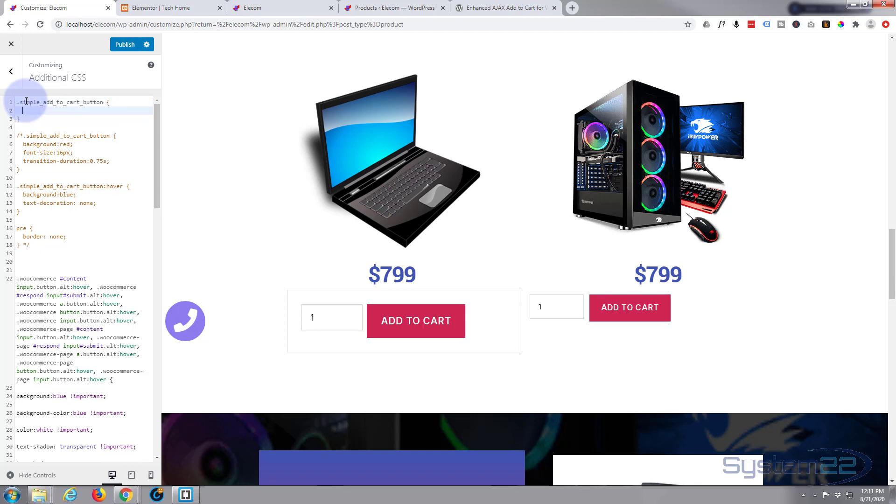
pyautogui.write('backgr')
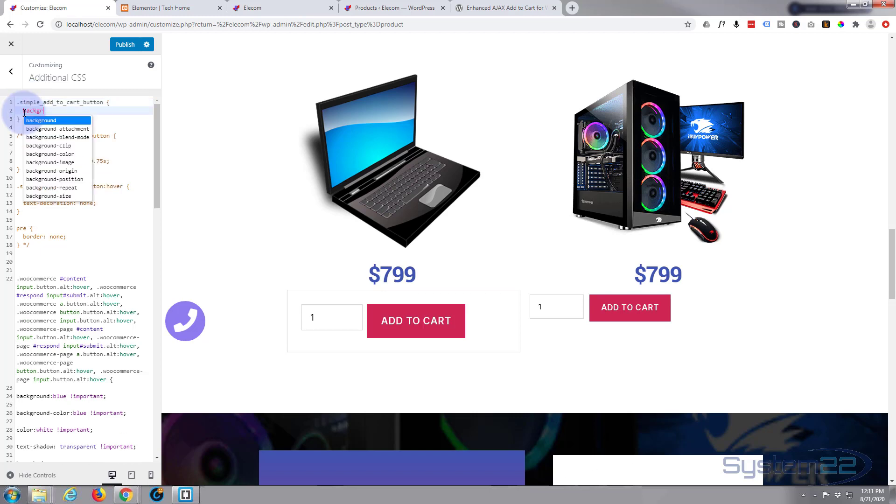
pyautogui.write('ound:red;')
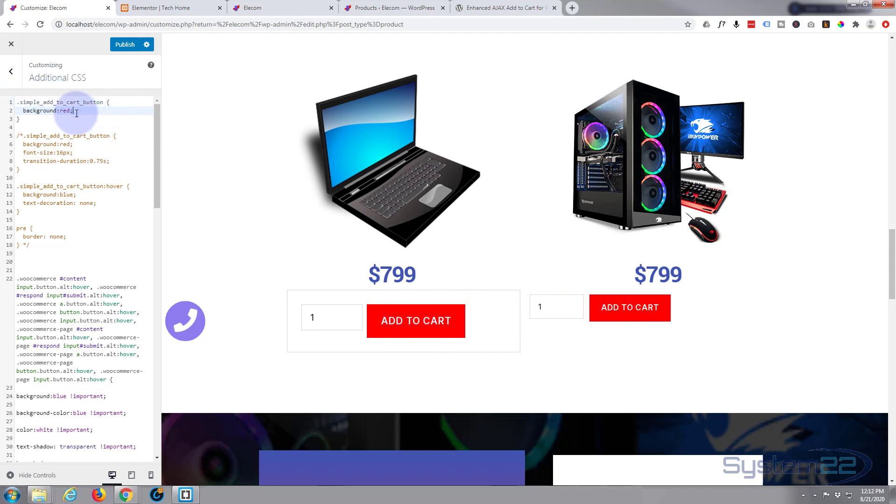
pyautogui.press('Return')
pyautogui.write('font')
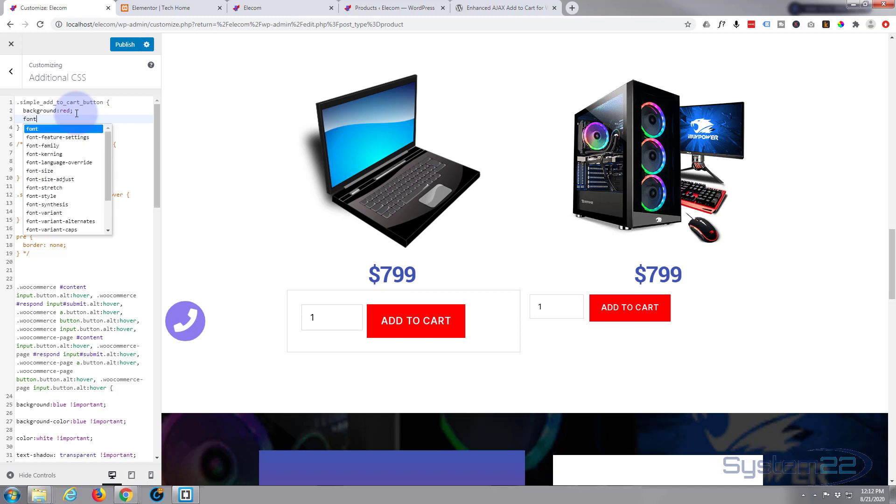
pyautogui.write('-size:')
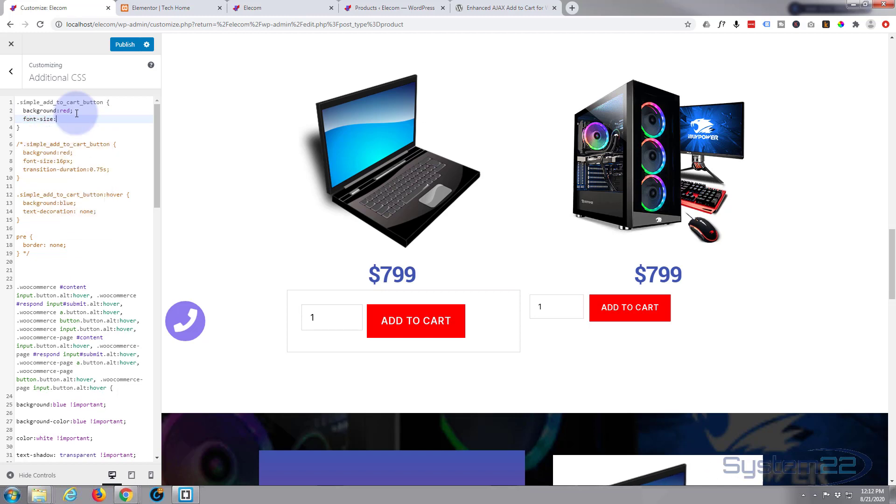
pyautogui.write('16px')
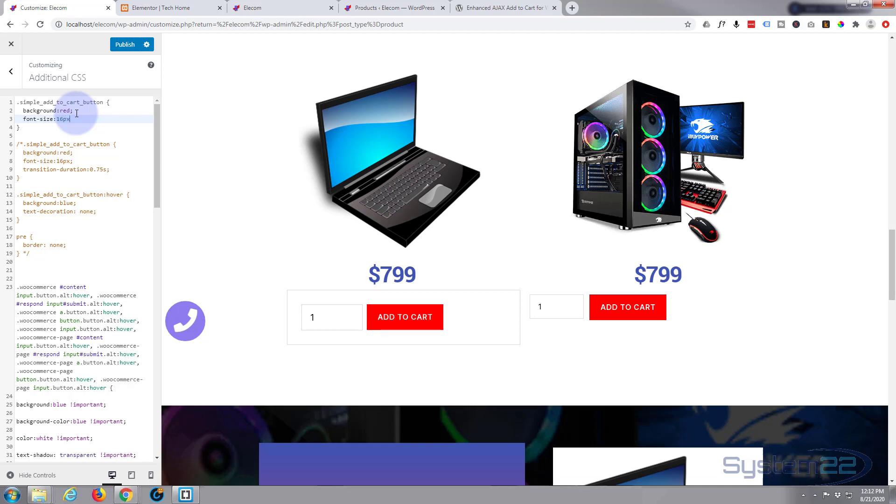
pyautogui.write(';')
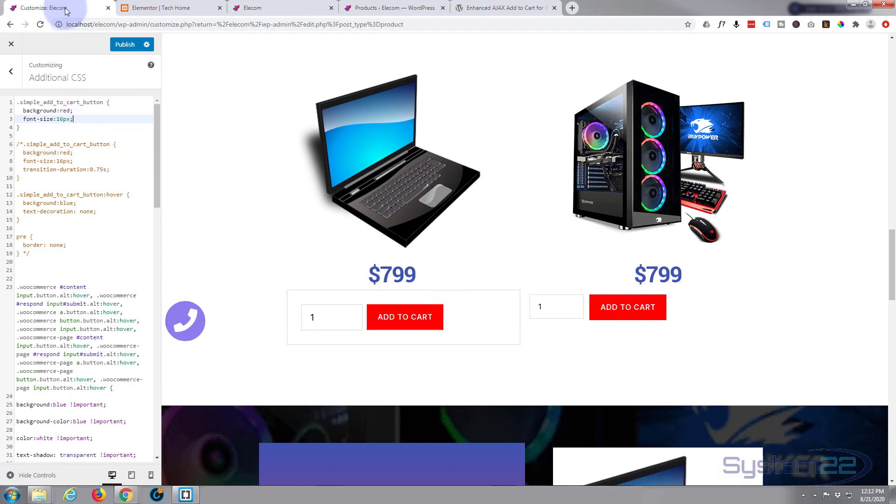
# Step: Duplicate the .simple_add_to_cart_button rule directly below the original
pyautogui.scroll(6, 284, 163)
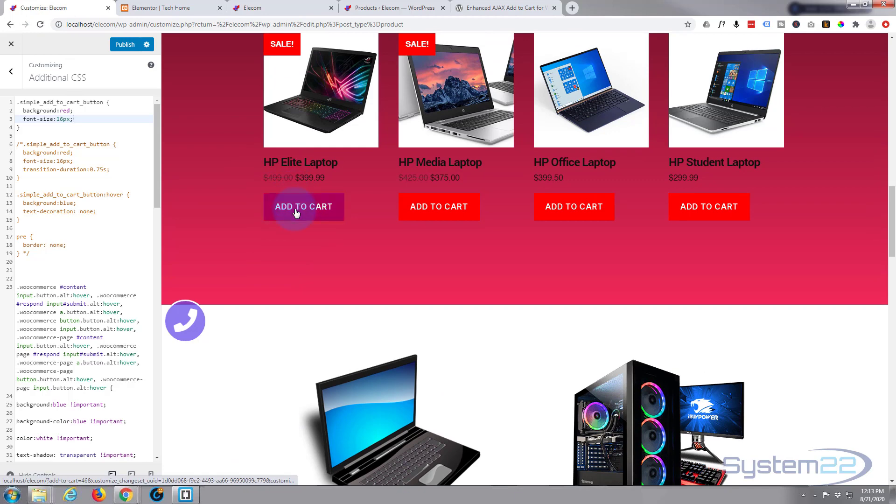
pyautogui.scroll(-7, 254, 372)
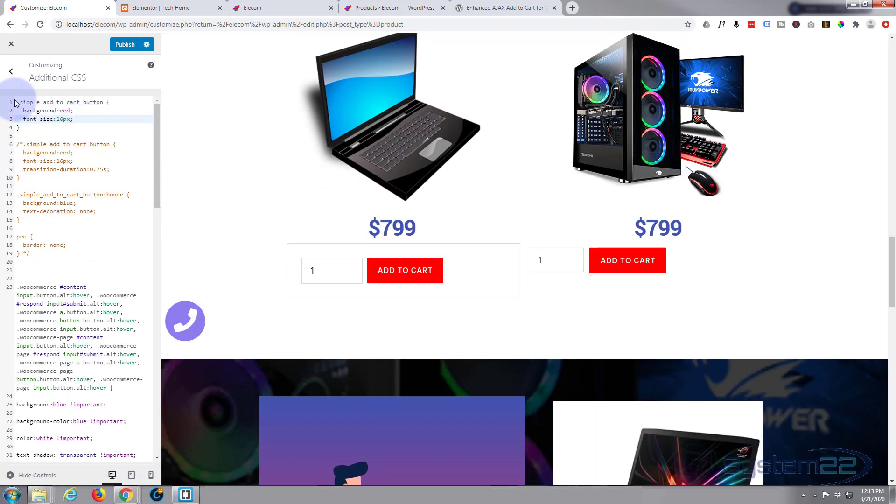
pyautogui.moveTo(16, 103); pyautogui.dragTo(22, 130)
pyautogui.hotkey('ctrl', 'c')
pyautogui.click(21, 129)
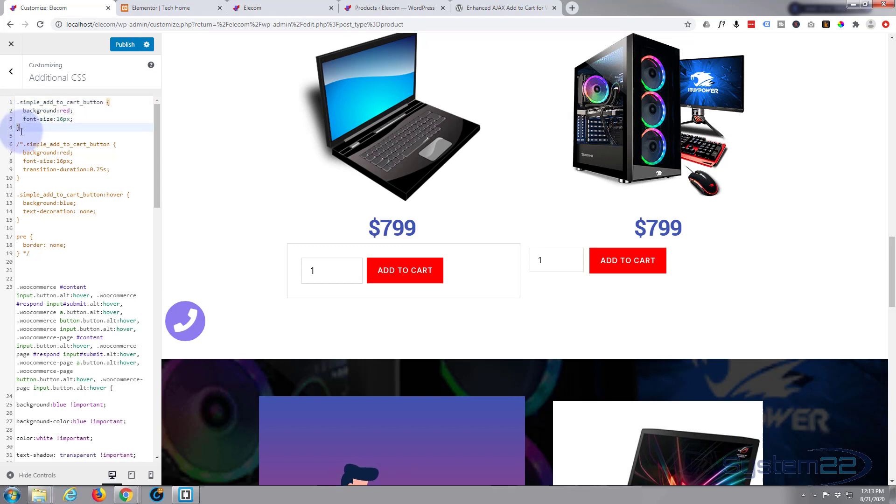
pyautogui.press('Return')
pyautogui.press('Return')
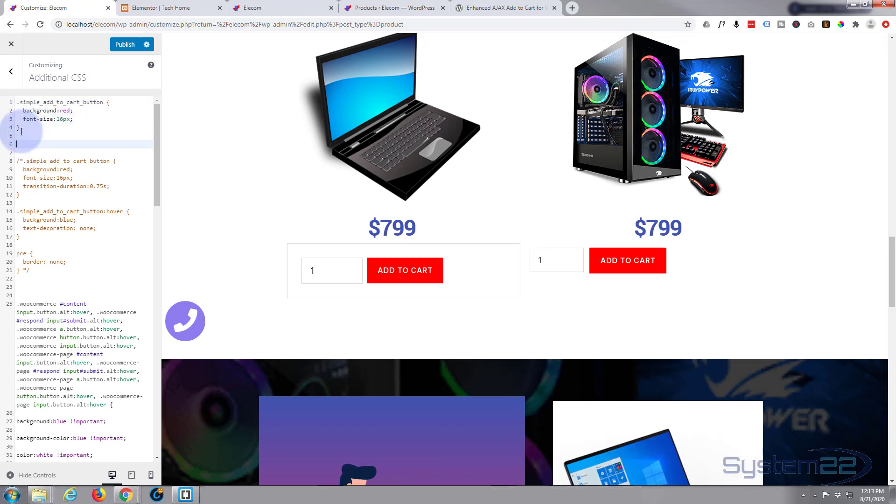
pyautogui.hotkey('ctrl', 'v')
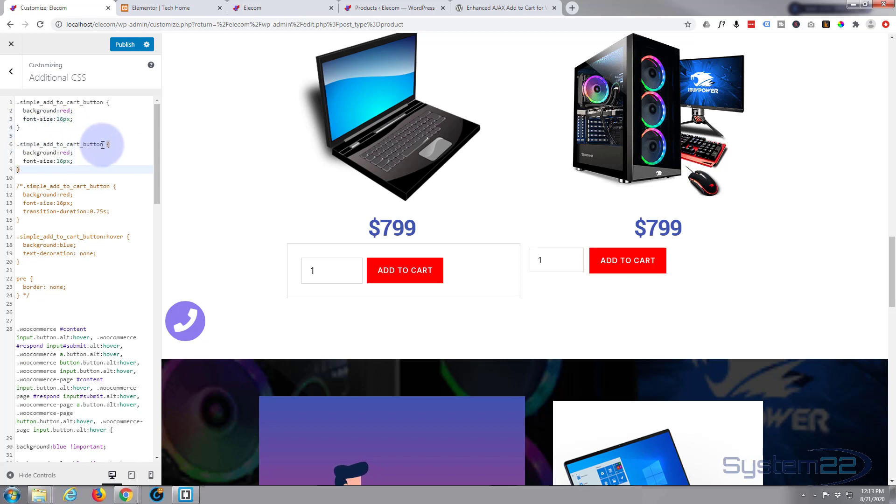
# Step: Turn the copy into a :hover rule with background:blue and no font-size line
pyautogui.click(102, 145)
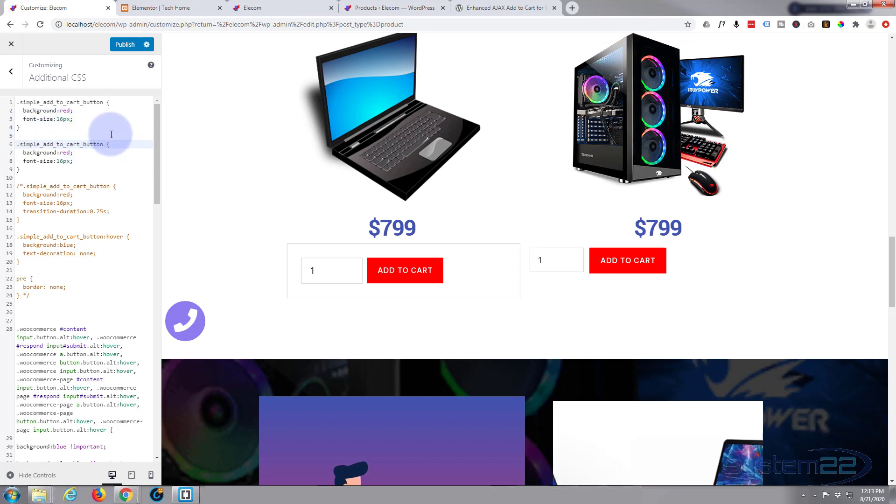
pyautogui.write(':ho')
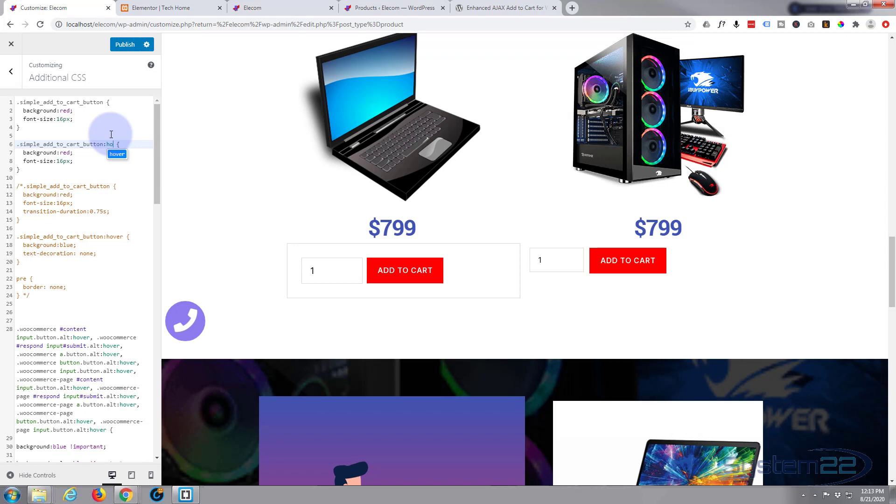
pyautogui.write('ver')
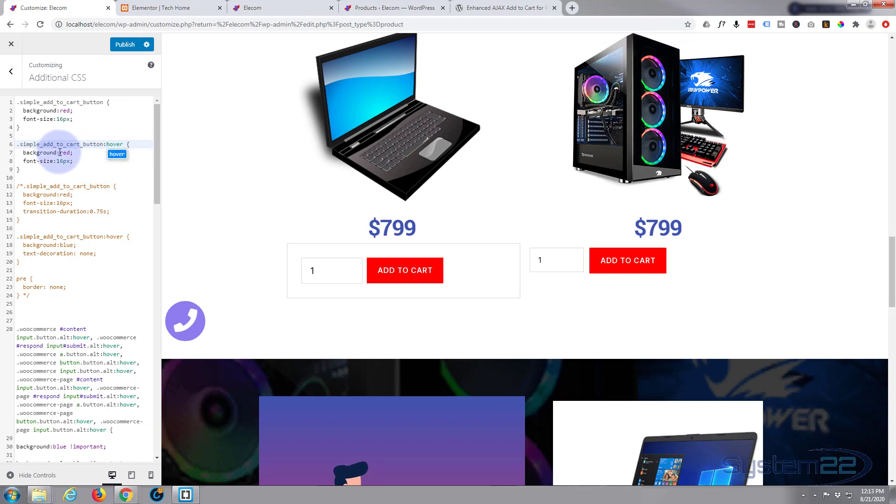
pyautogui.moveTo(60, 152); pyautogui.dragTo(70, 153)
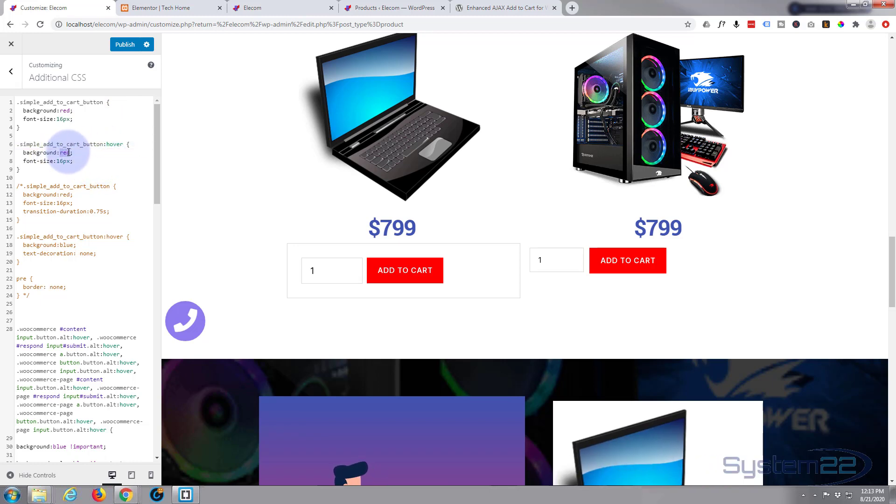
pyautogui.write('bl')
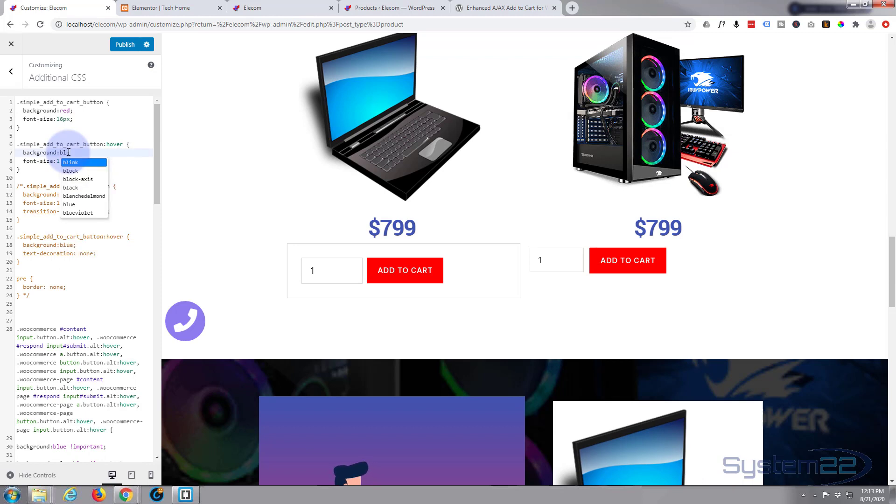
pyautogui.write('ue;')
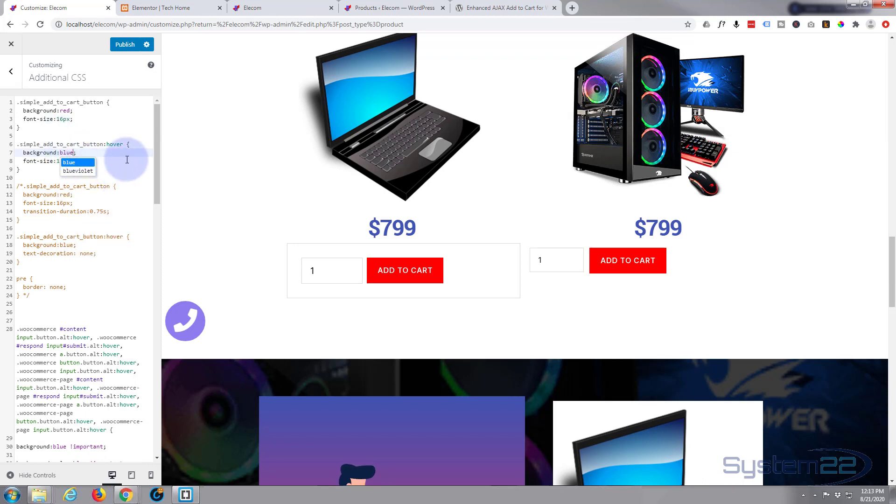
pyautogui.click(126, 161)
pyautogui.moveTo(18, 161); pyautogui.dragTo(86, 163)
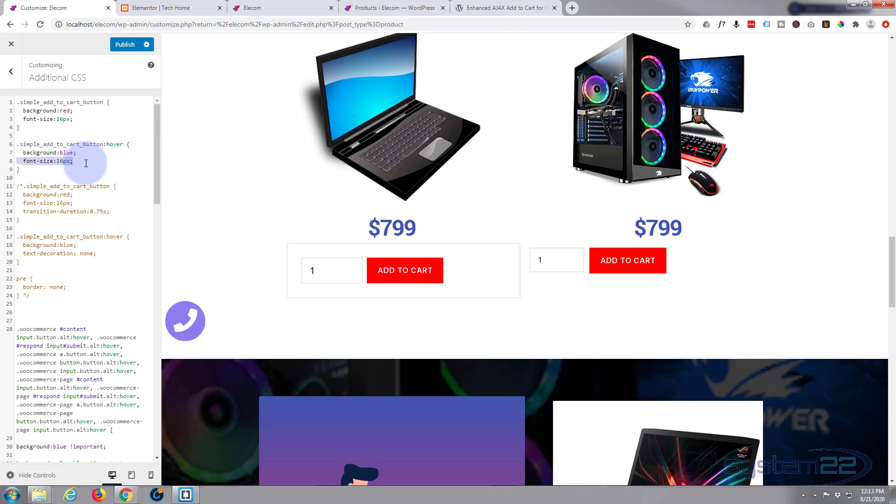
pyautogui.press('BackSpace')
pyautogui.press('BackSpace')
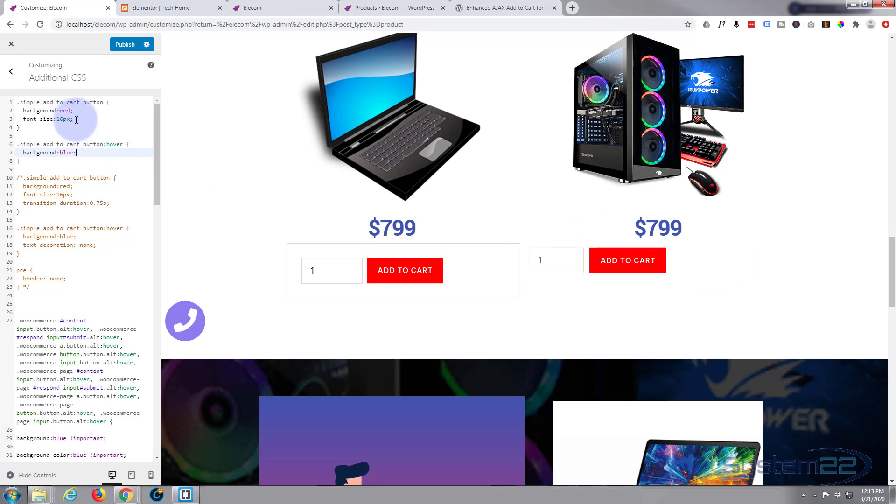
# Step: Add transition-duration:1s; after font-size in the .simple_add_to_cart_button rule
pyautogui.click(106, 119)
pyautogui.press('Return')
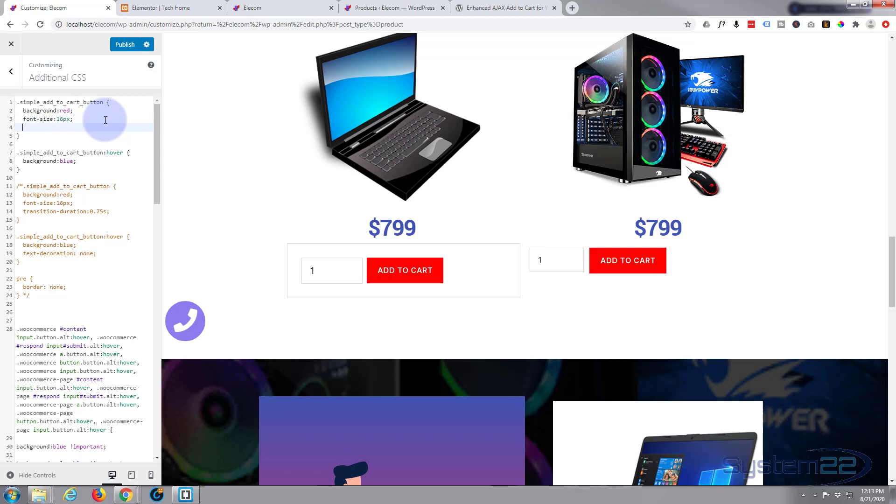
pyautogui.write('transition')
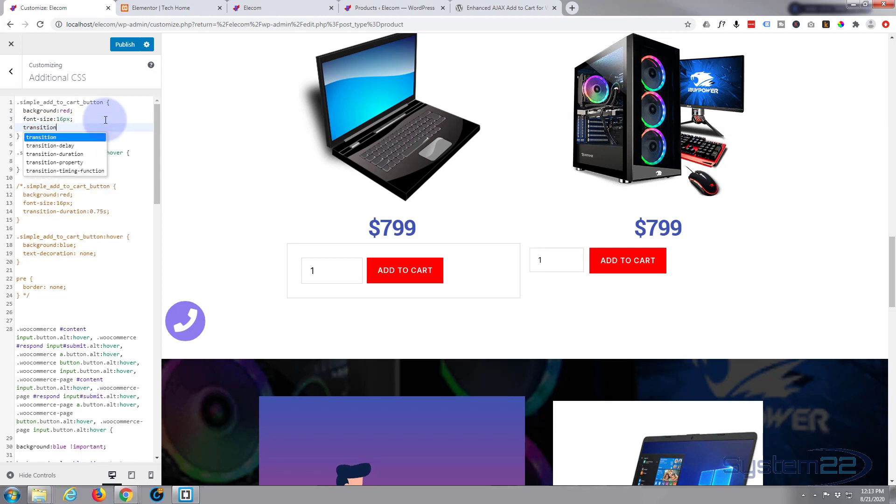
pyautogui.write('-dur')
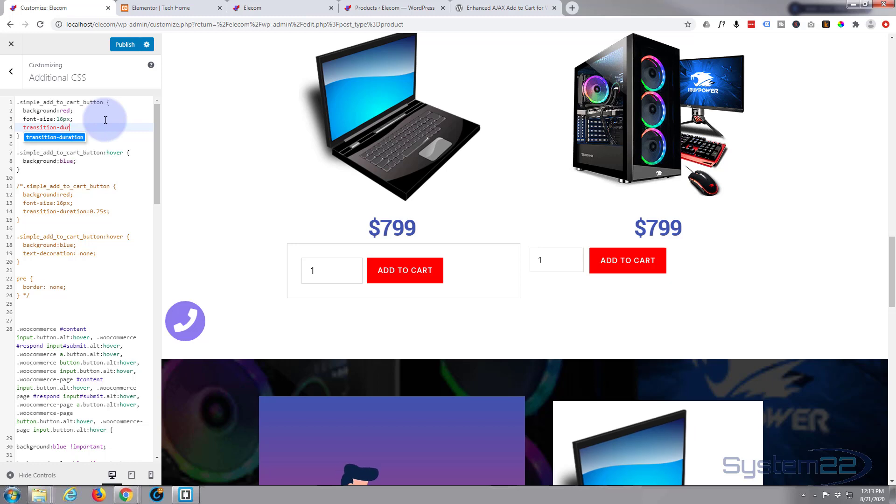
pyautogui.write('ation:1s')
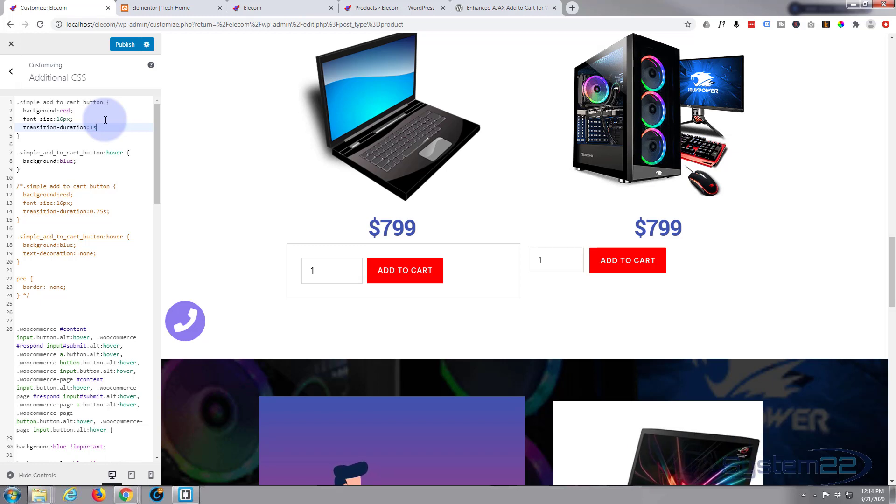
pyautogui.write(';')
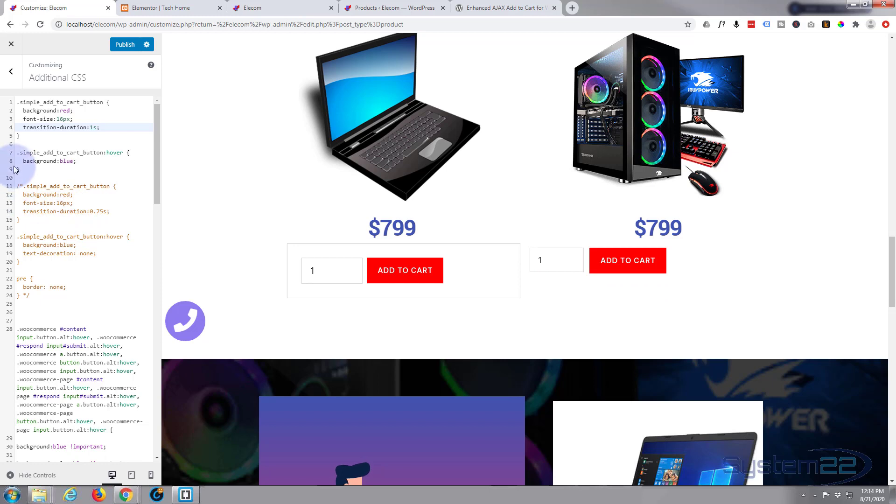
# Step: Add 'text-decoration:none;' to the button's :hover CSS rule, publish it, and return to the Tech Home editor
pyautogui.click(75, 162)
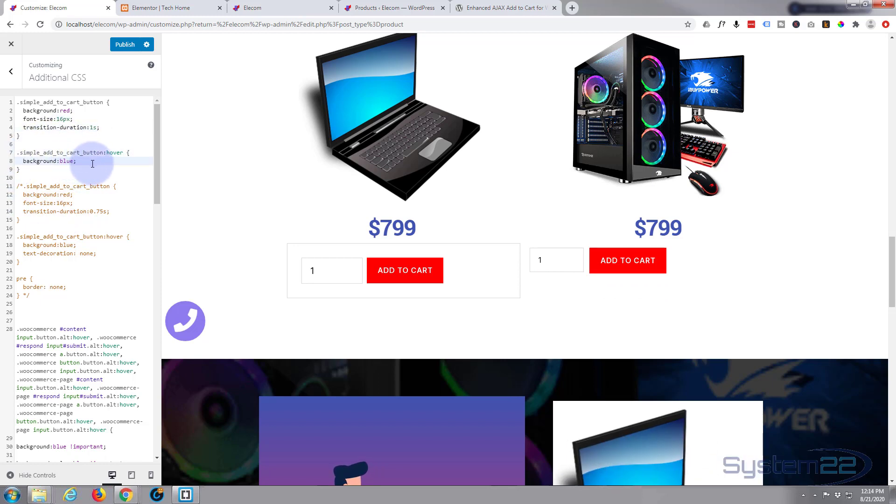
pyautogui.press('Return')
pyautogui.write('te')
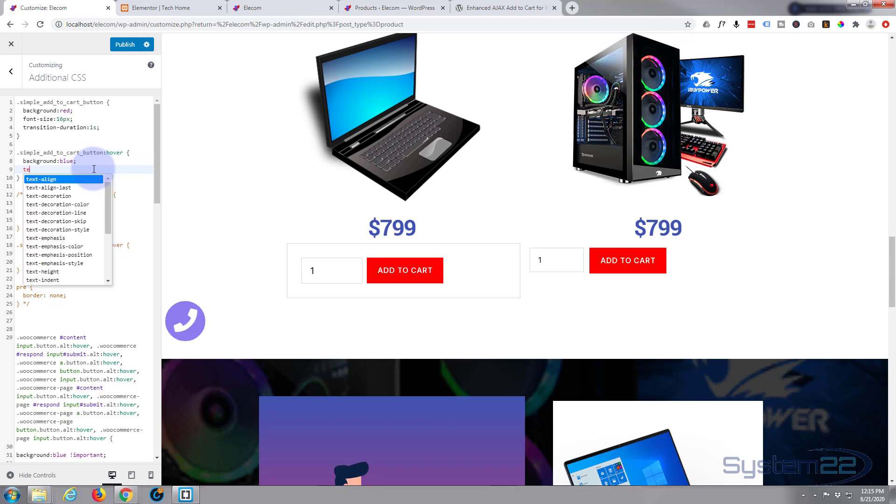
pyautogui.write('xt-decorat')
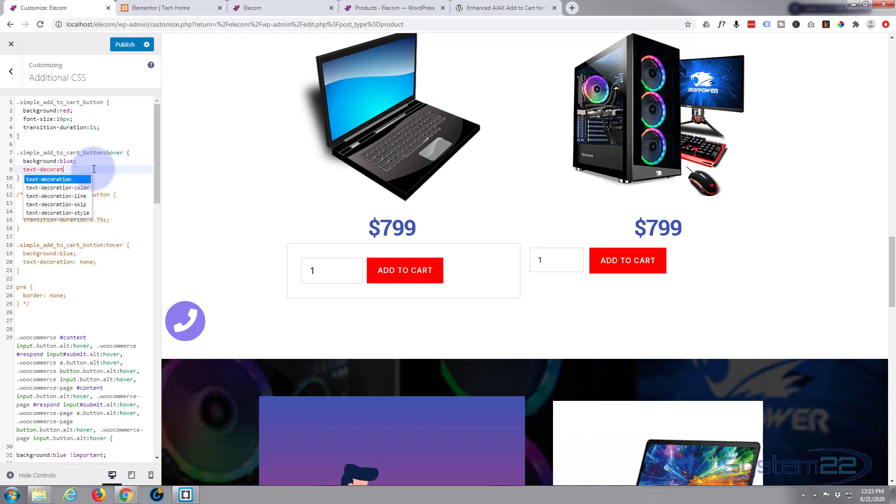
pyautogui.write('ion:none')
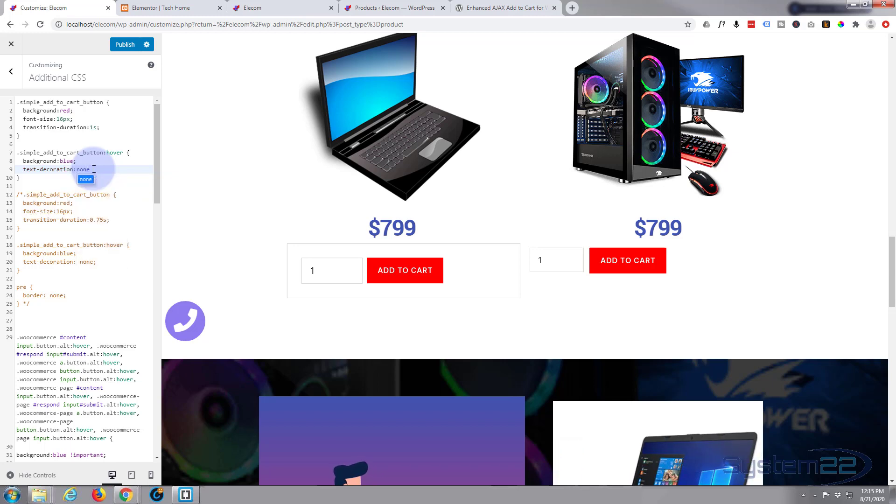
pyautogui.write(';')
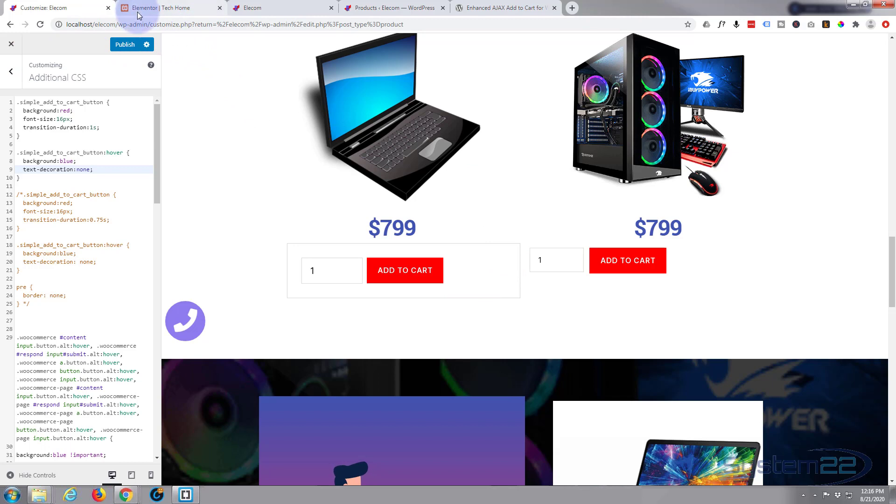
pyautogui.click(125, 45)
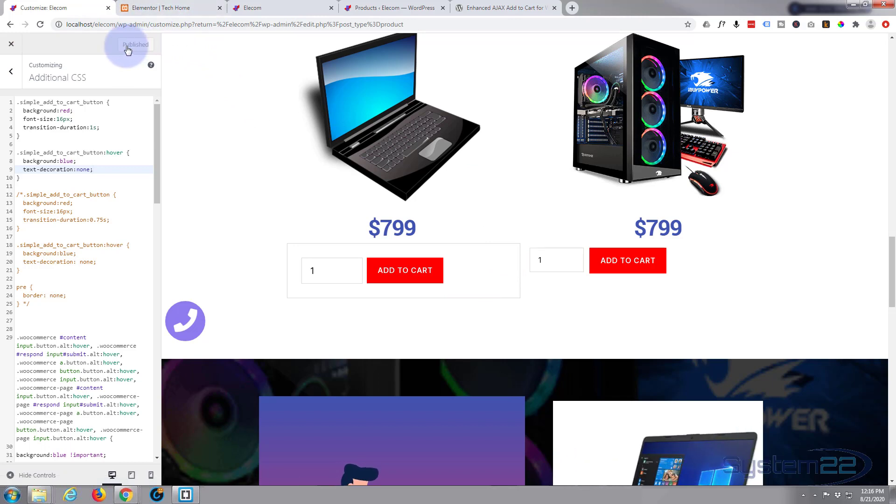
pyautogui.click(150, 9)
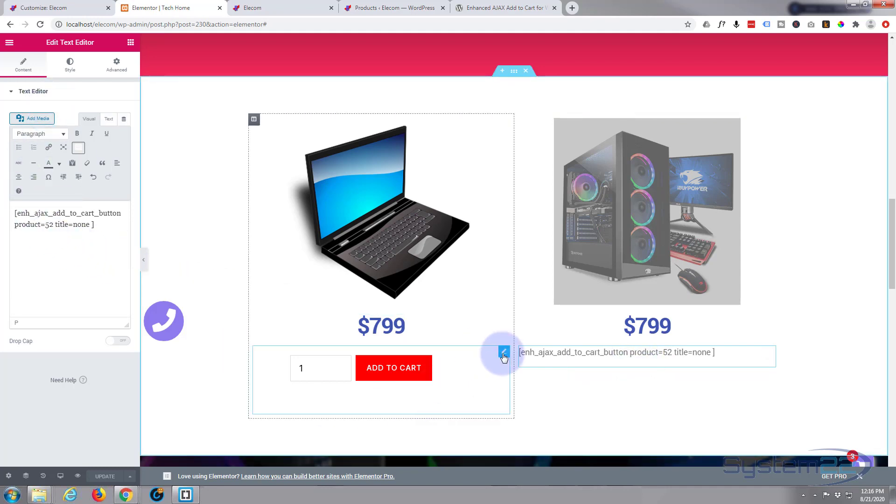
# Step: Select the gaming PC's add-to-cart shortcode widget and unlink its padding values
pyautogui.click(503, 354)
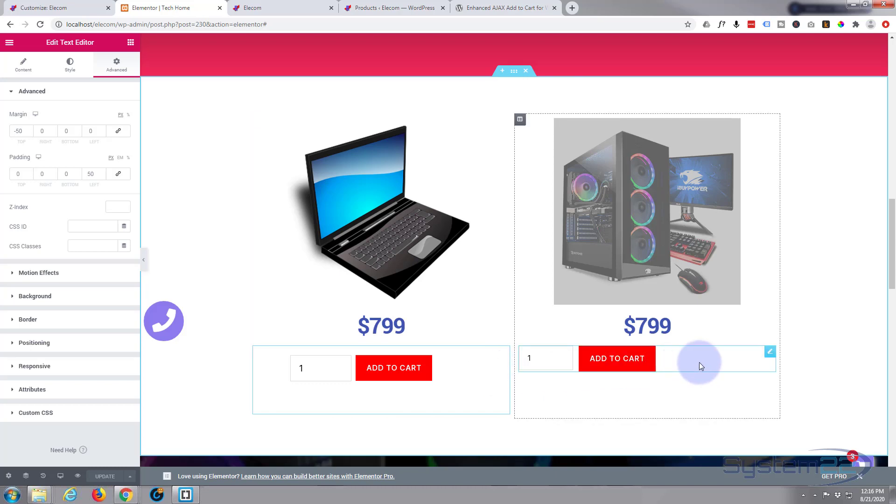
pyautogui.click(769, 355)
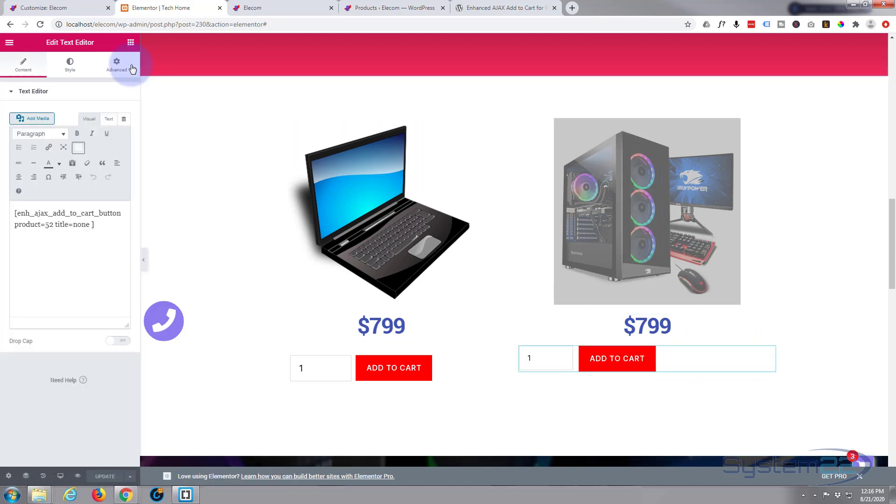
pyautogui.click(115, 65)
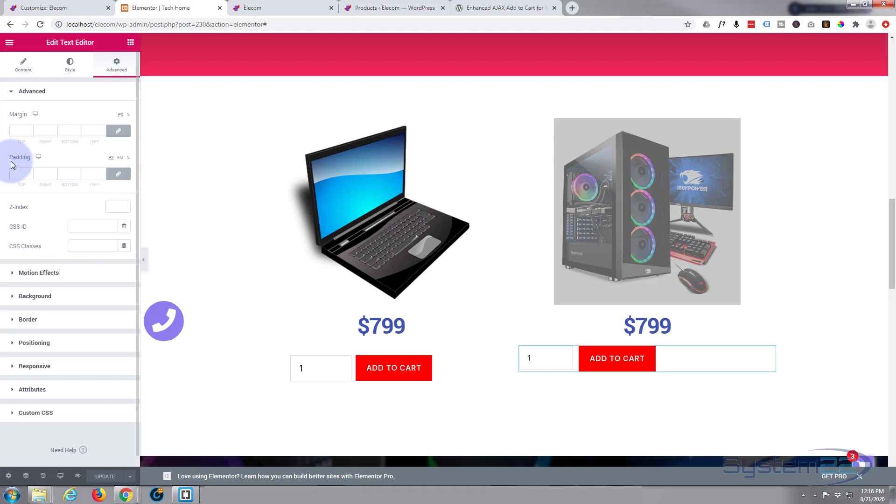
pyautogui.click(119, 176)
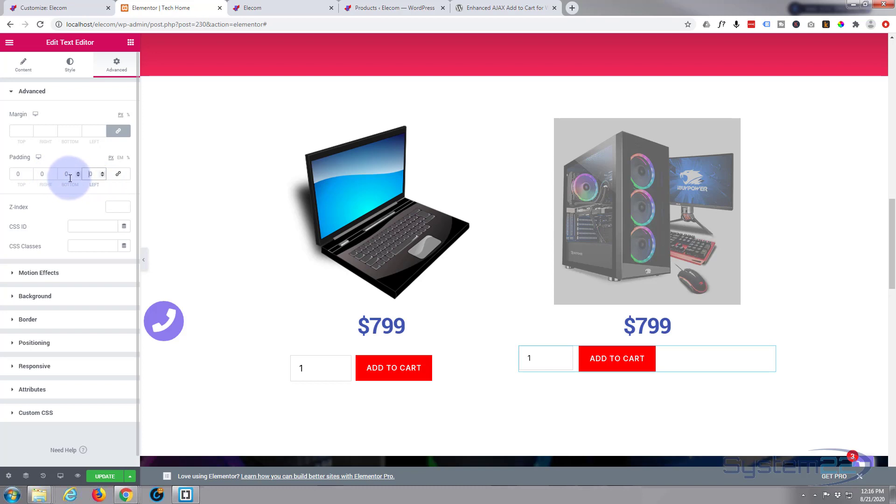
# Step: Set the left padding to 50, then step it up to 64 px to centre under the price
pyautogui.press('Tab')
pyautogui.write('50')
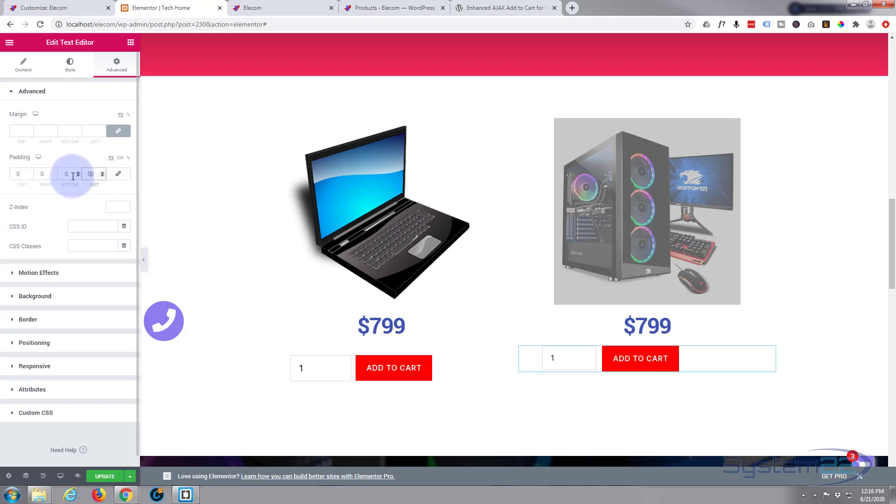
pyautogui.click(103, 172)
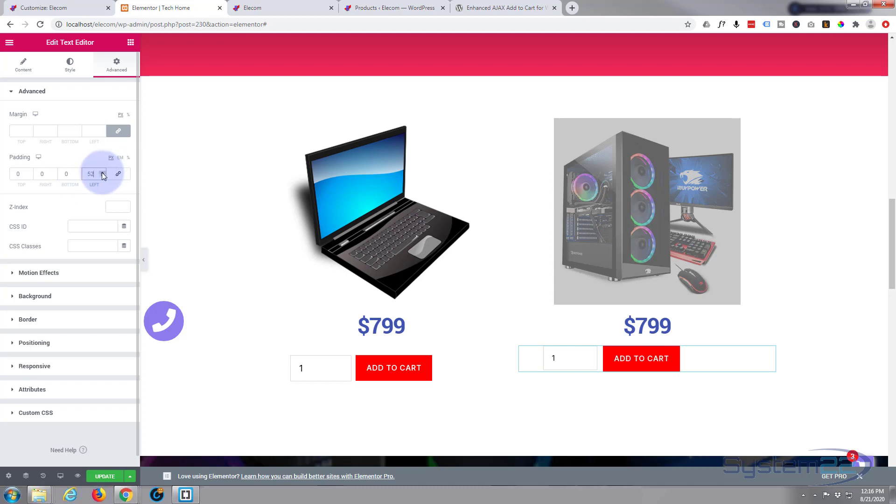
pyautogui.click(102, 172)
pyautogui.click(103, 172)
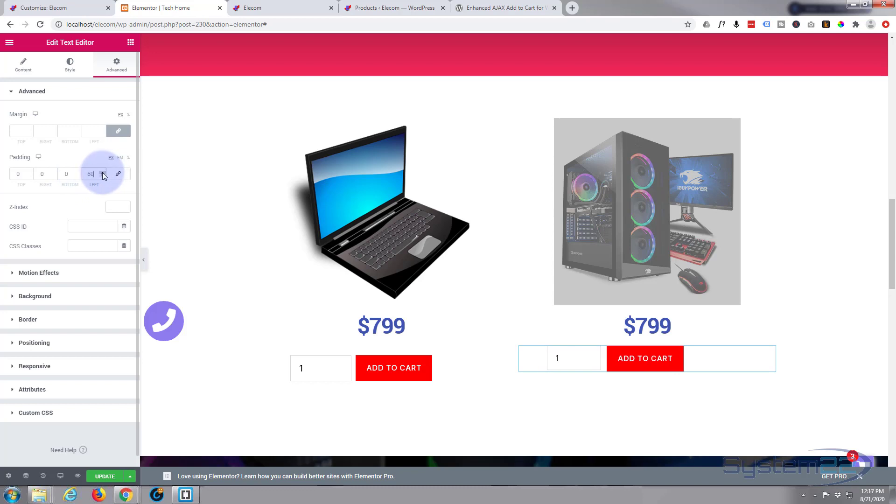
pyautogui.click(103, 173)
pyautogui.click(103, 173)
pyautogui.click(103, 173)
pyautogui.click(103, 173)
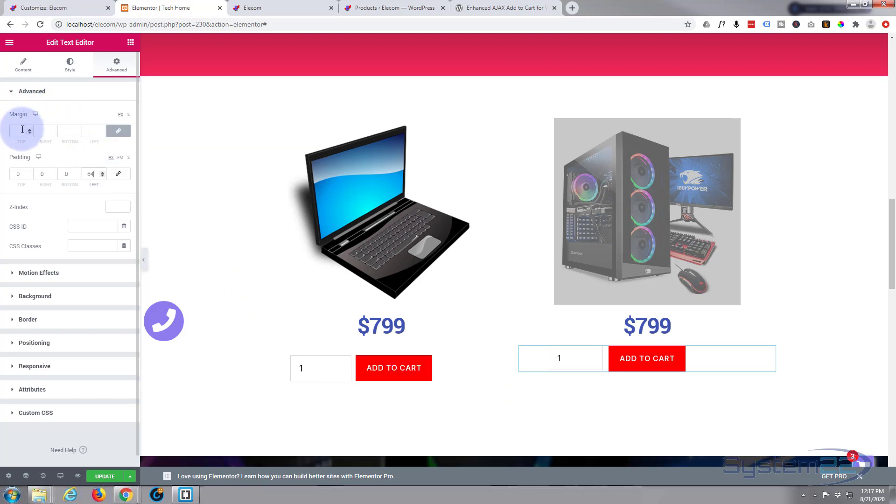
# Step: Unlink the margins, give the shortcode block a 22 px top margin, and update the page
pyautogui.click(118, 134)
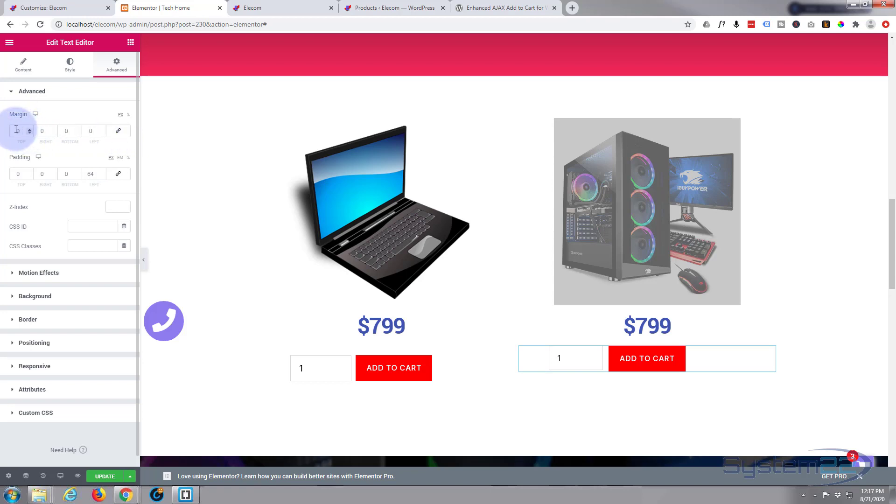
pyautogui.click(17, 130)
pyautogui.write('30')
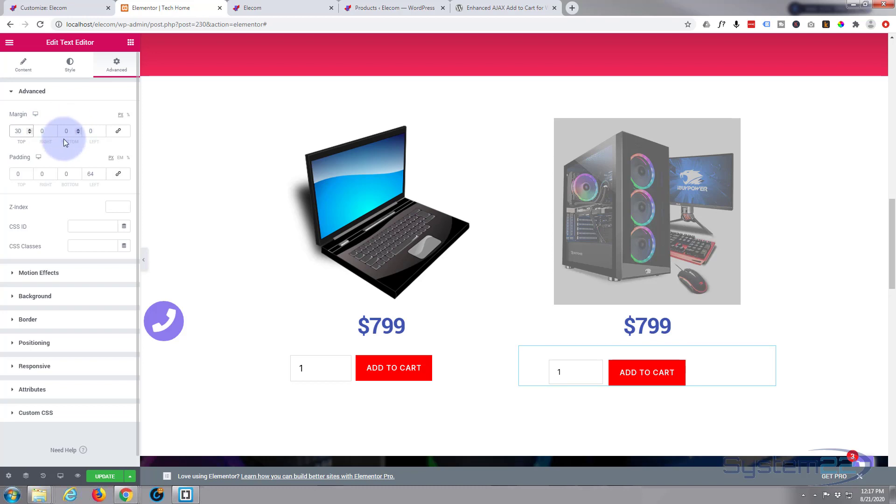
pyautogui.click(29, 133)
pyautogui.click(29, 133)
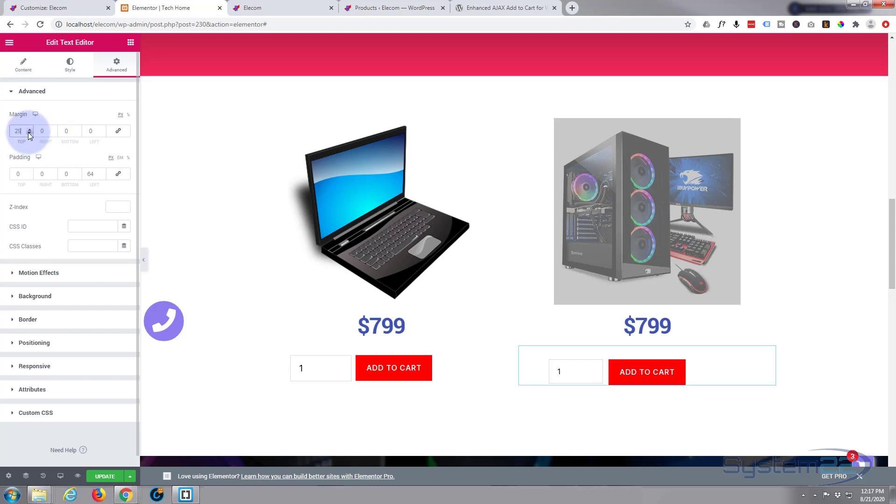
pyautogui.click(29, 133)
pyautogui.click(29, 134)
pyautogui.click(28, 133)
pyautogui.click(29, 133)
pyautogui.click(29, 133)
pyautogui.click(29, 133)
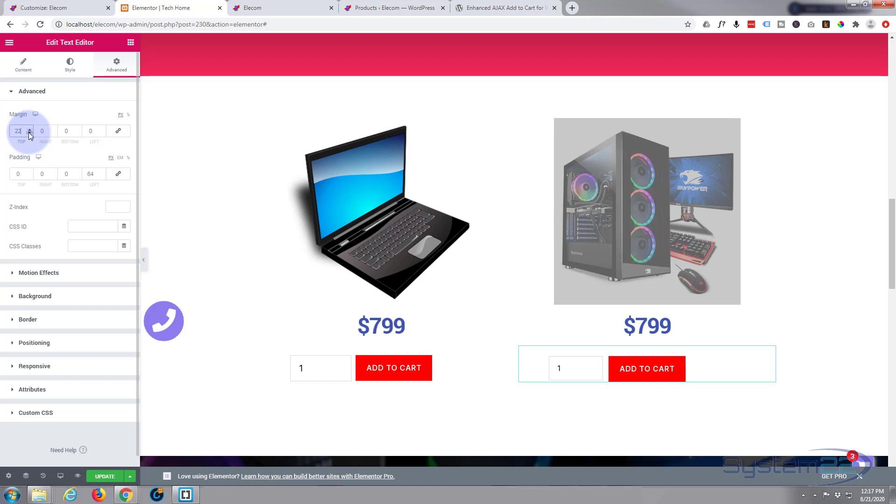
pyautogui.click(104, 477)
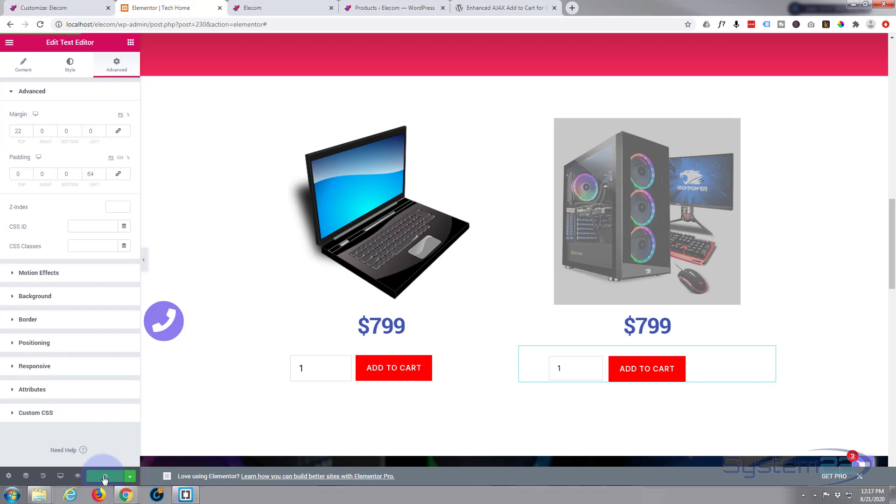
# Step: Preview the page, open the cart in a new tab, remove the Dell Gaming Laptop, and return to the home preview
pyautogui.click(78, 476)
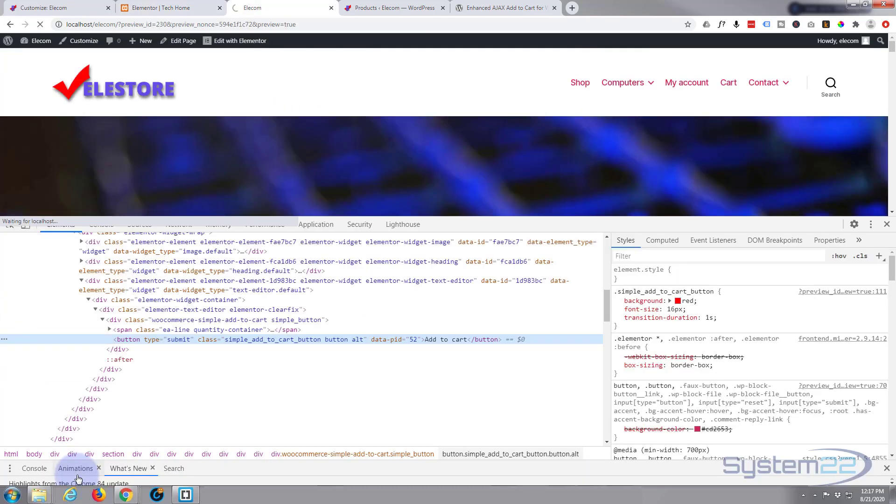
pyautogui.click(887, 227)
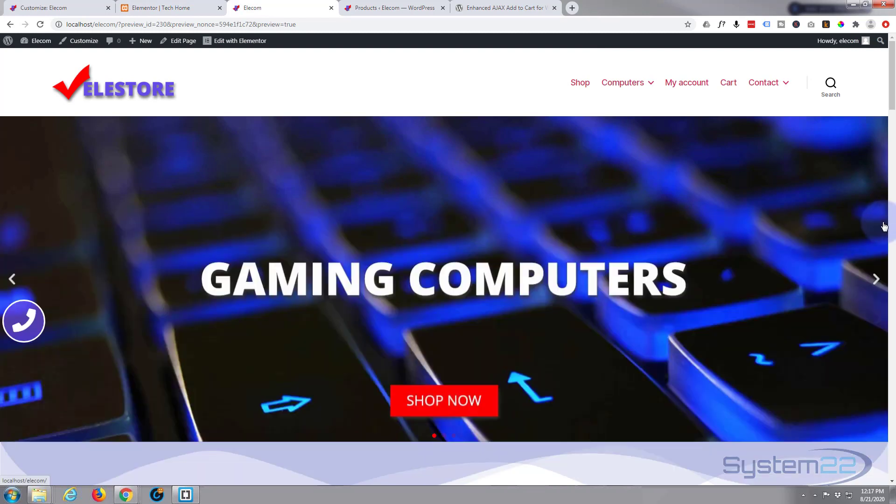
pyautogui.middleClick(731, 83)
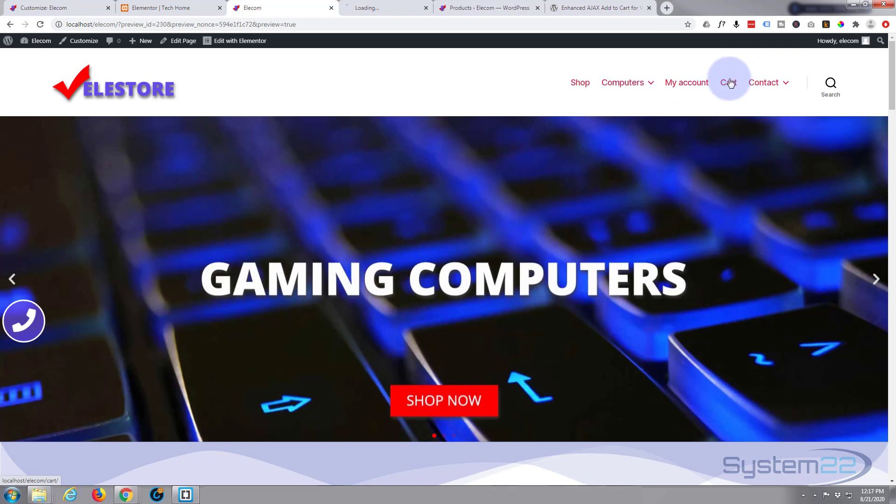
pyautogui.click(397, 9)
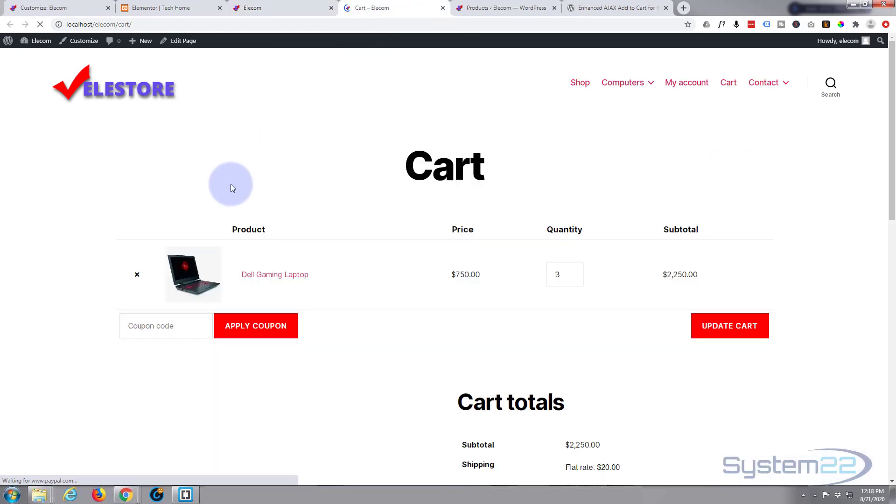
pyautogui.click(138, 276)
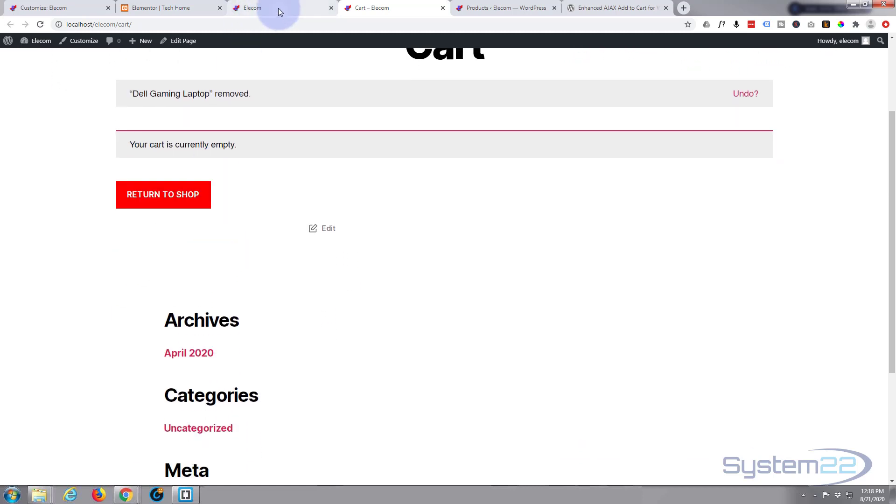
pyautogui.click(279, 8)
# Step: Scroll to the $799 gaming PC, raise its quantity to 3, and add it to the cart
pyautogui.scroll(-5, 309, 277)
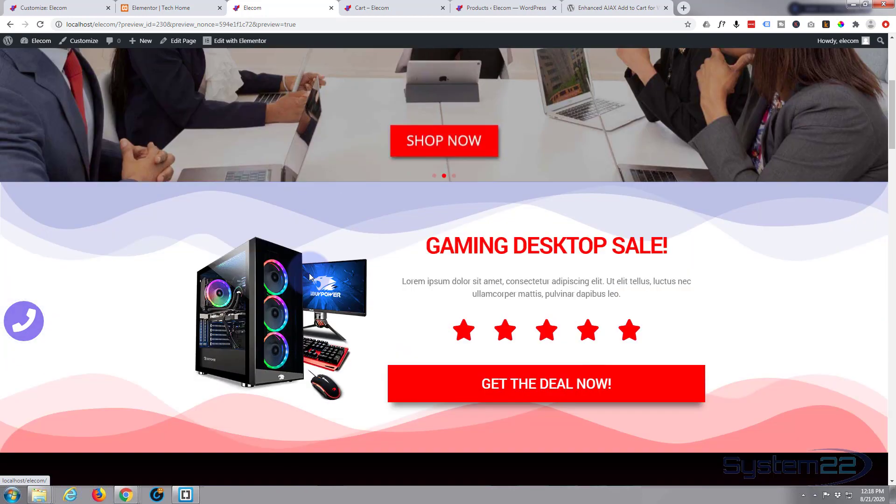
pyautogui.scroll(-5, 306, 271)
pyautogui.scroll(-10, 307, 270)
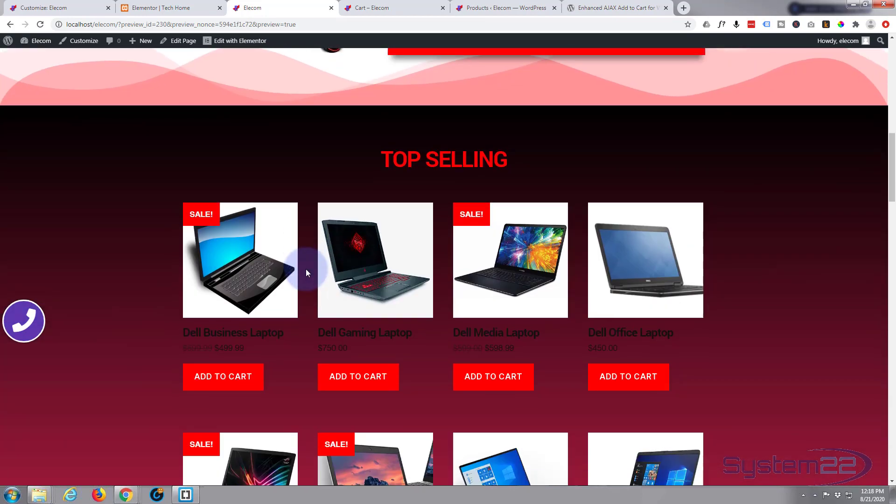
pyautogui.scroll(-6, 306, 270)
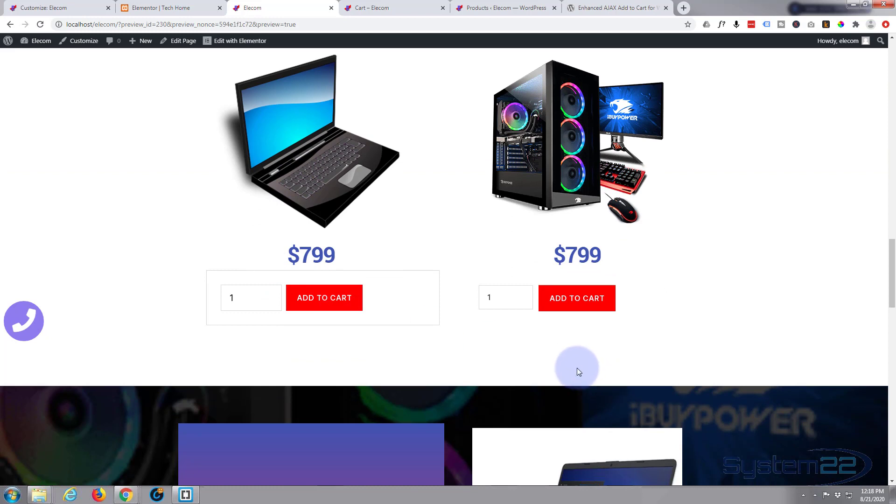
pyautogui.click(520, 295)
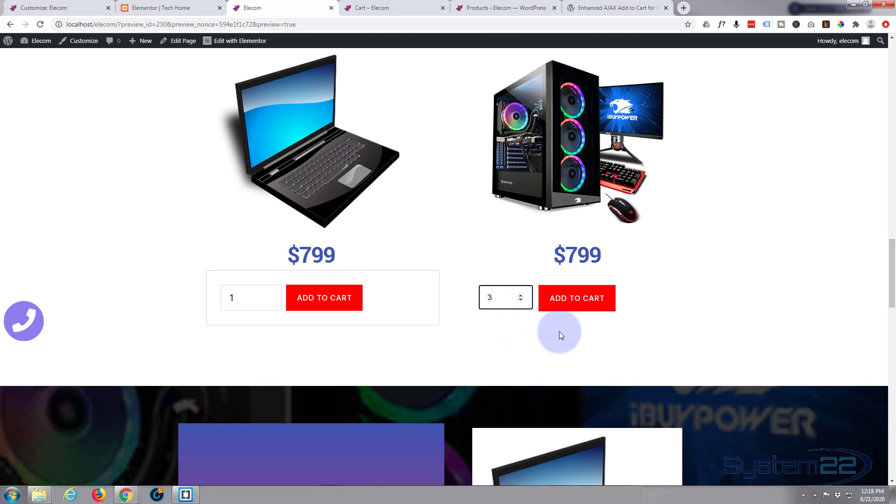
pyautogui.click(577, 297)
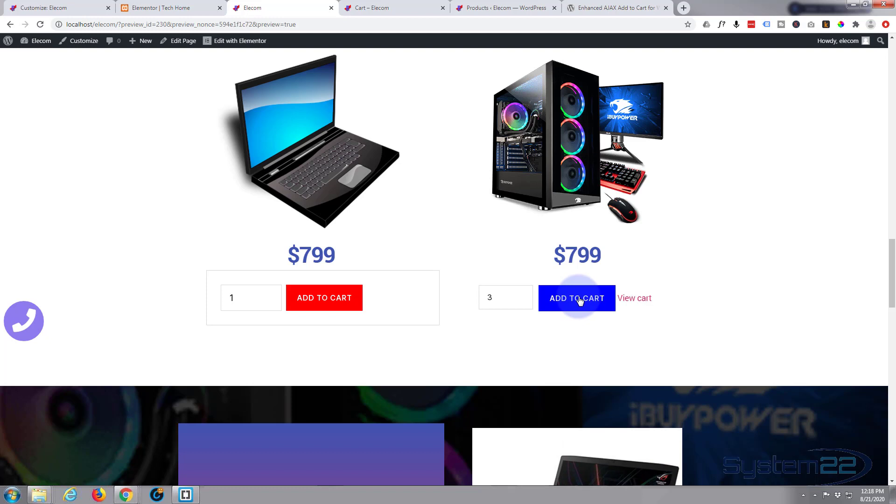
pyautogui.click(648, 303)
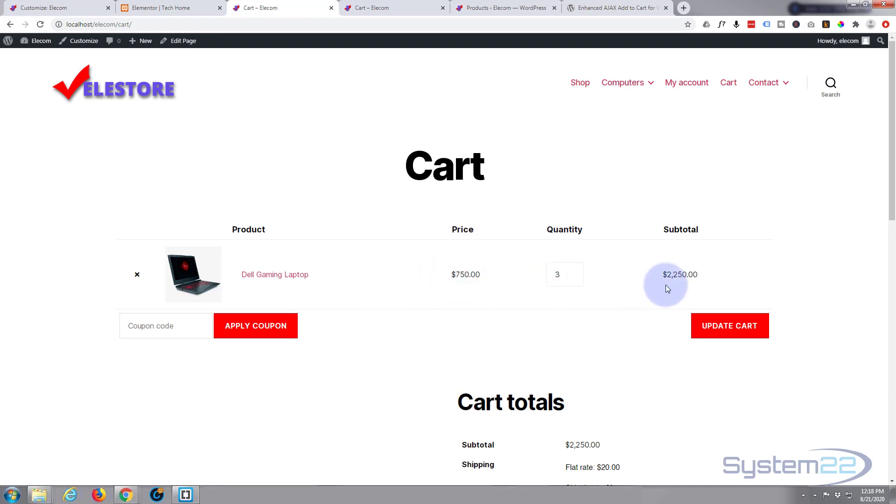
# Step: Check the cart totals show three laptops at $2,250.00, then return to the Elementor editor
pyautogui.scroll(-6, 582, 303)
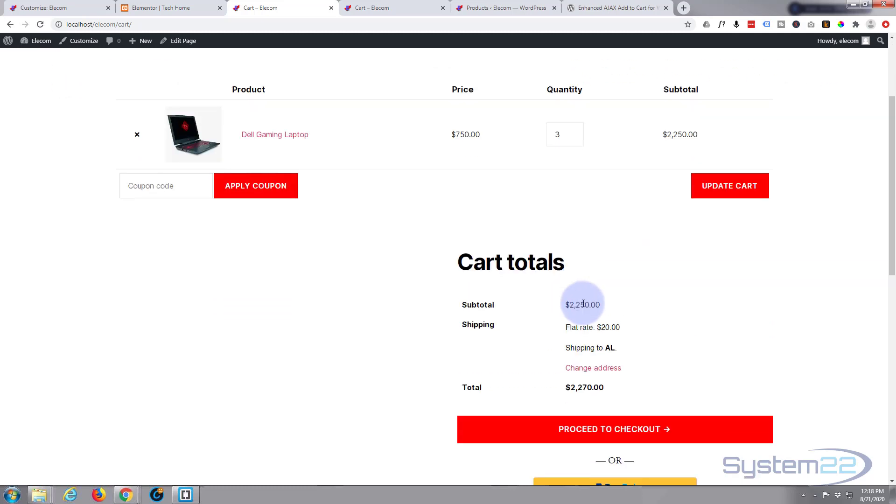
pyautogui.scroll(6, 583, 303)
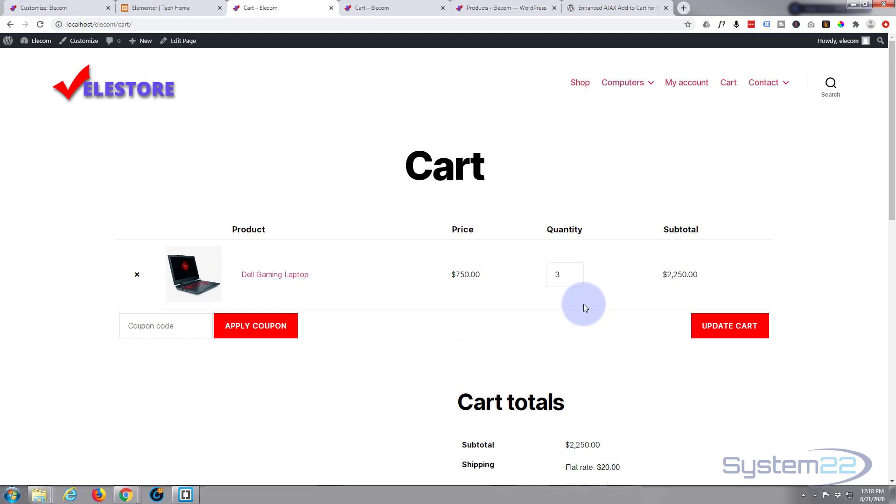
pyautogui.click(175, 8)
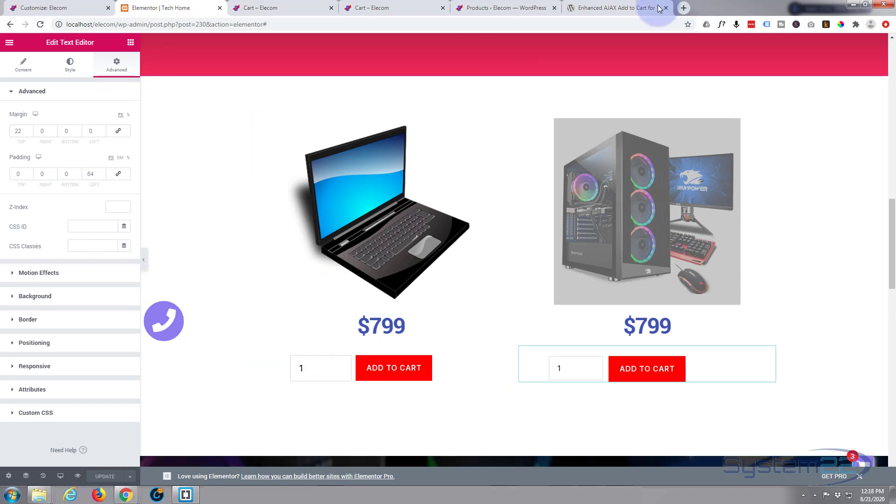
# Step: Read through the Enhanced AJAX Add to Cart shortcode documentation, then return to the three-laptop cart
pyautogui.click(623, 8)
pyautogui.scroll(1, 553, 231)
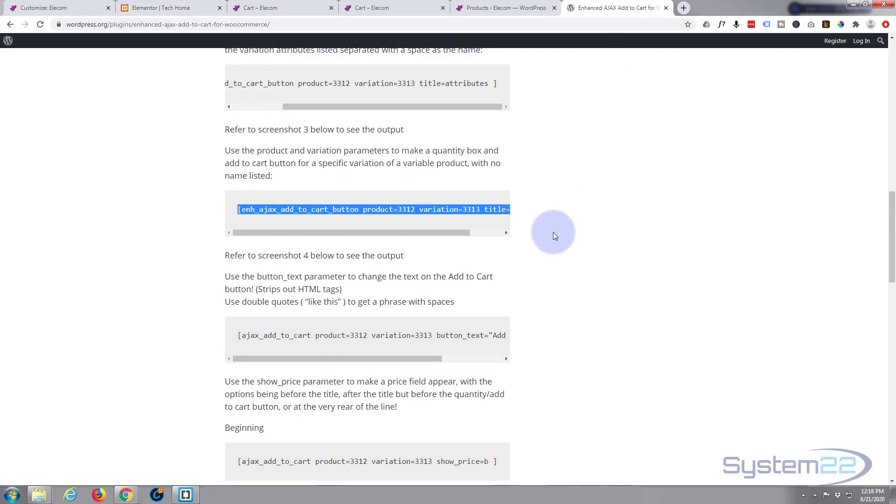
pyautogui.scroll(-9, 554, 231)
pyautogui.scroll(12, 556, 232)
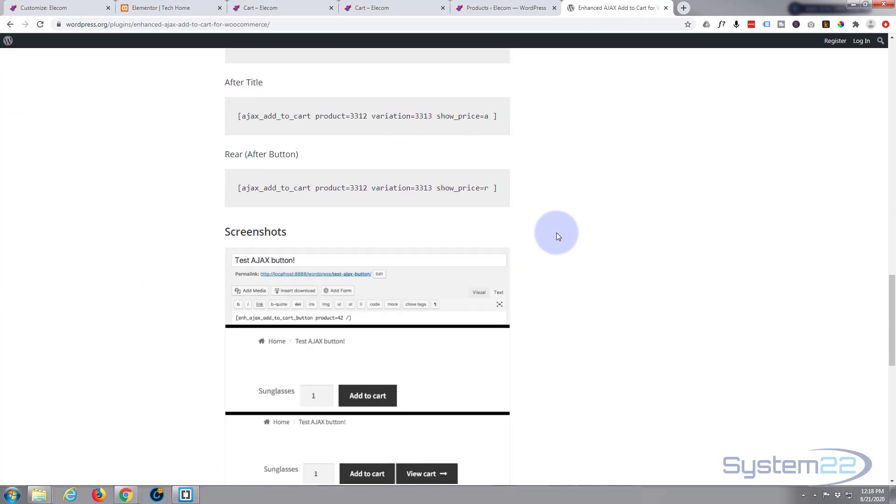
pyautogui.scroll(10, 558, 233)
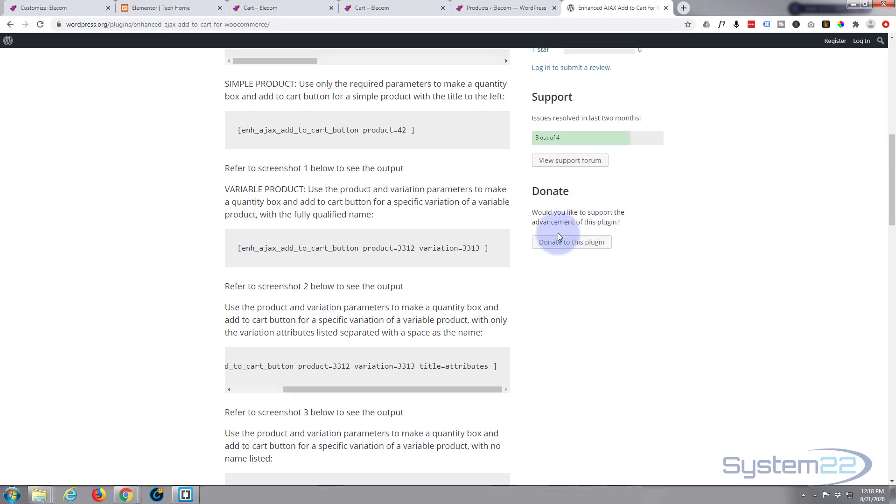
pyautogui.scroll(2, 530, 227)
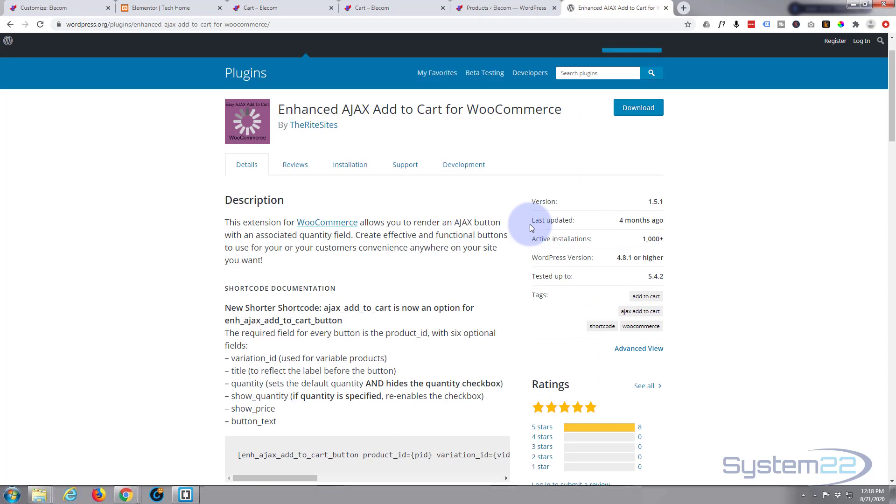
pyautogui.click(383, 7)
pyautogui.click(276, 9)
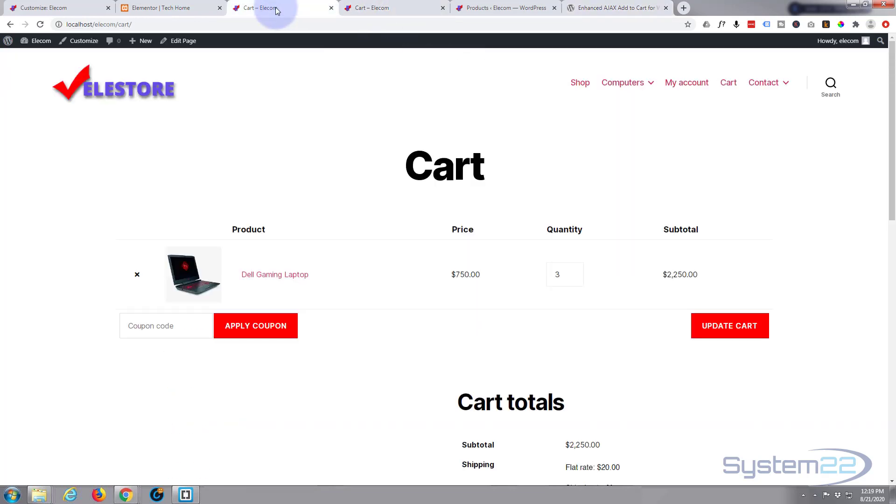
# Step: Go back to the home page preview and scroll up to the two $799 product cards
pyautogui.click(10, 24)
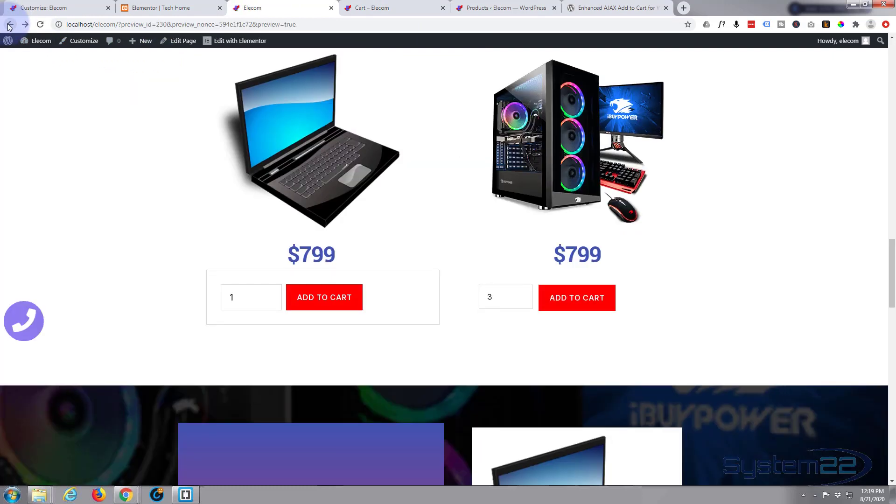
pyautogui.click(47, 160)
pyautogui.scroll(2, 45, 156)
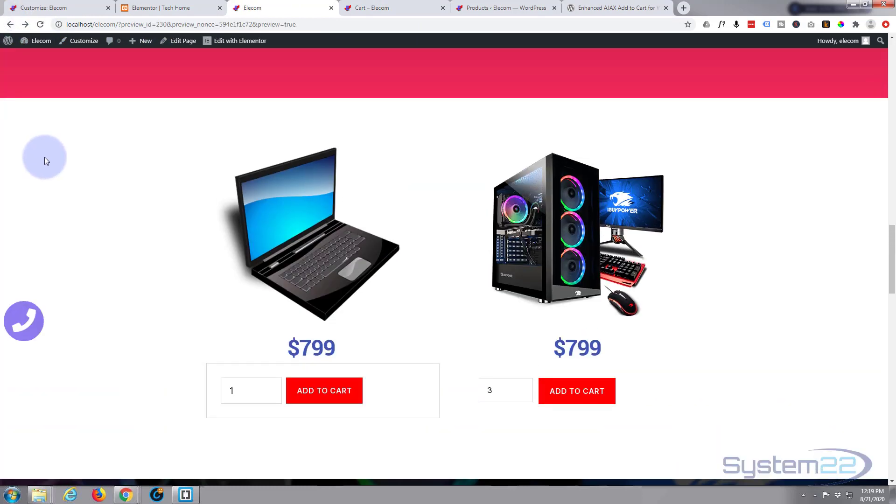